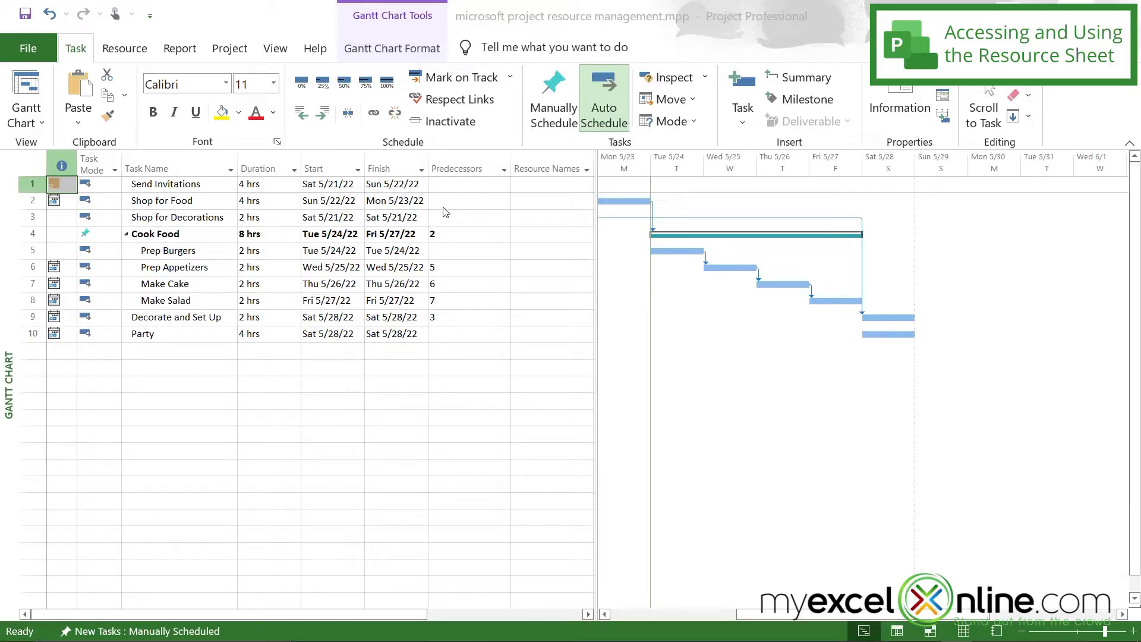
On the Resource Sheet, enter Mom, Dad and Grandma, keeping their type as Work.
left_click(42, 130)
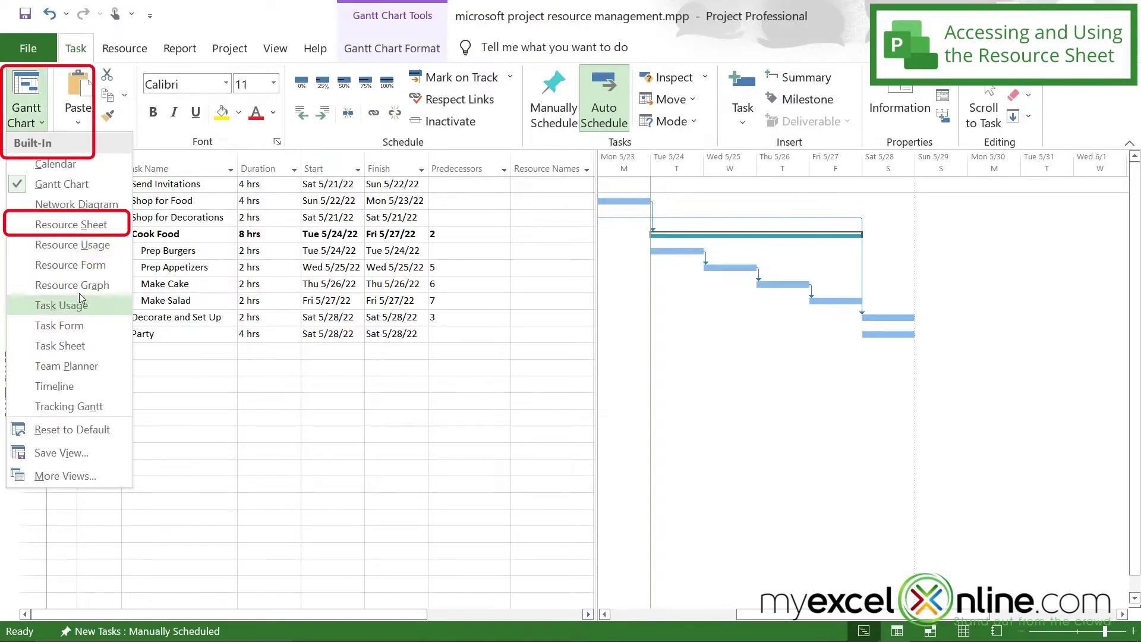
left_click(75, 229)
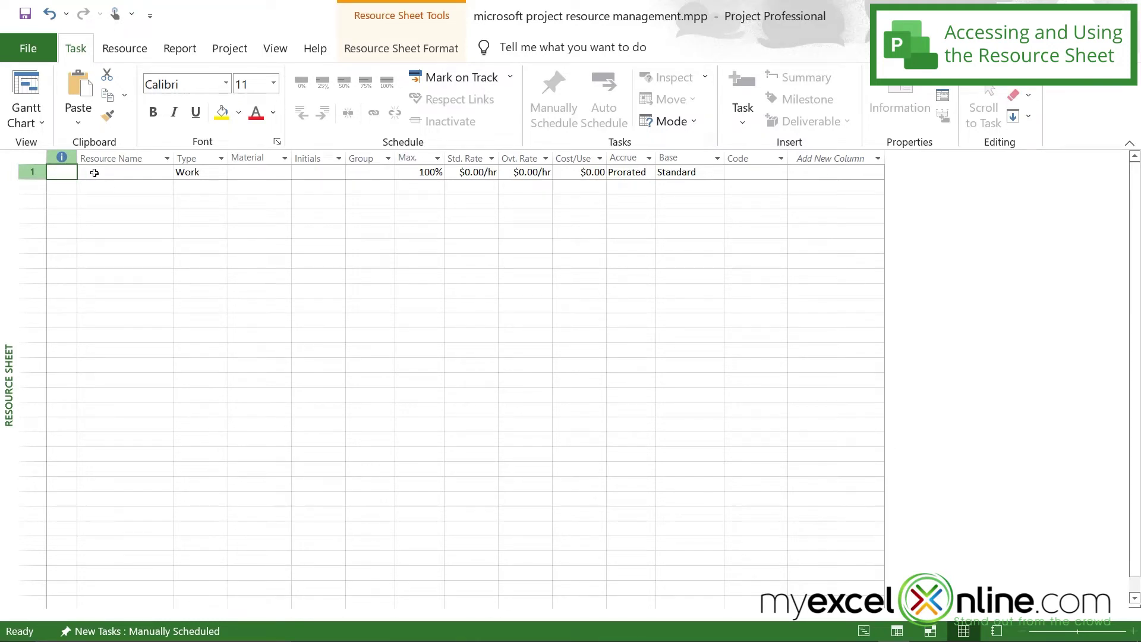
left_click(90, 172)
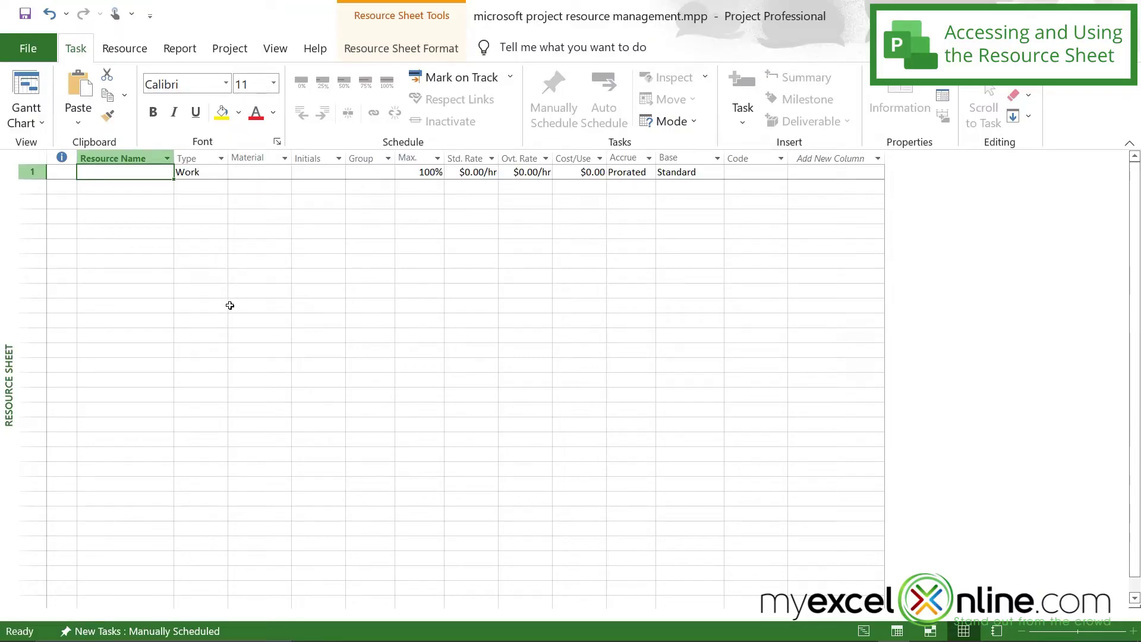
type("Mom")
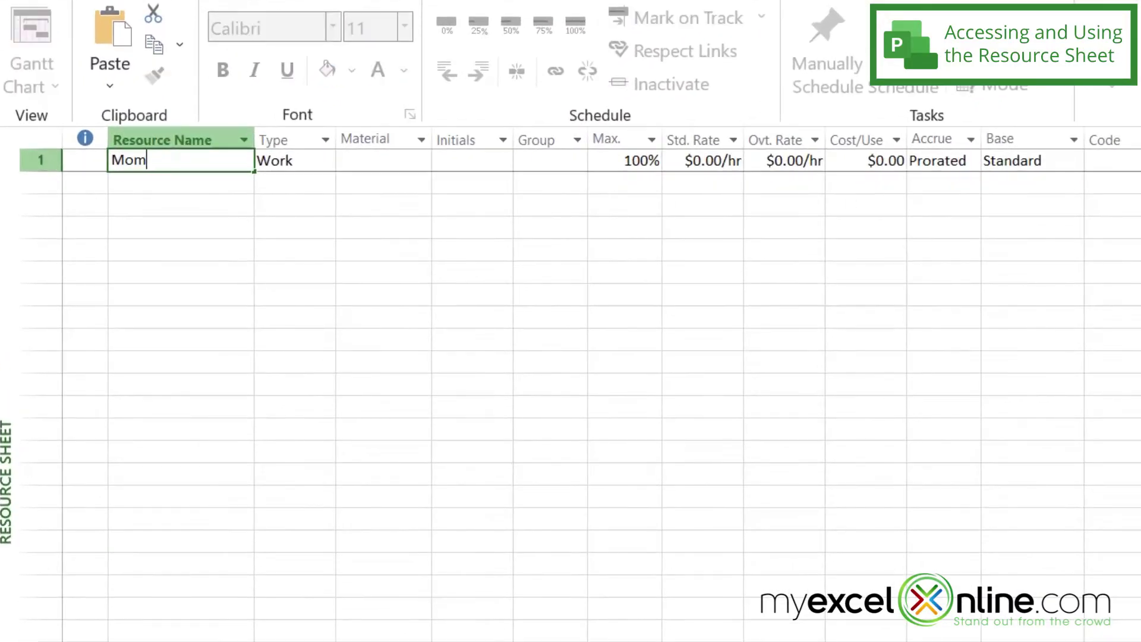
key("Return")
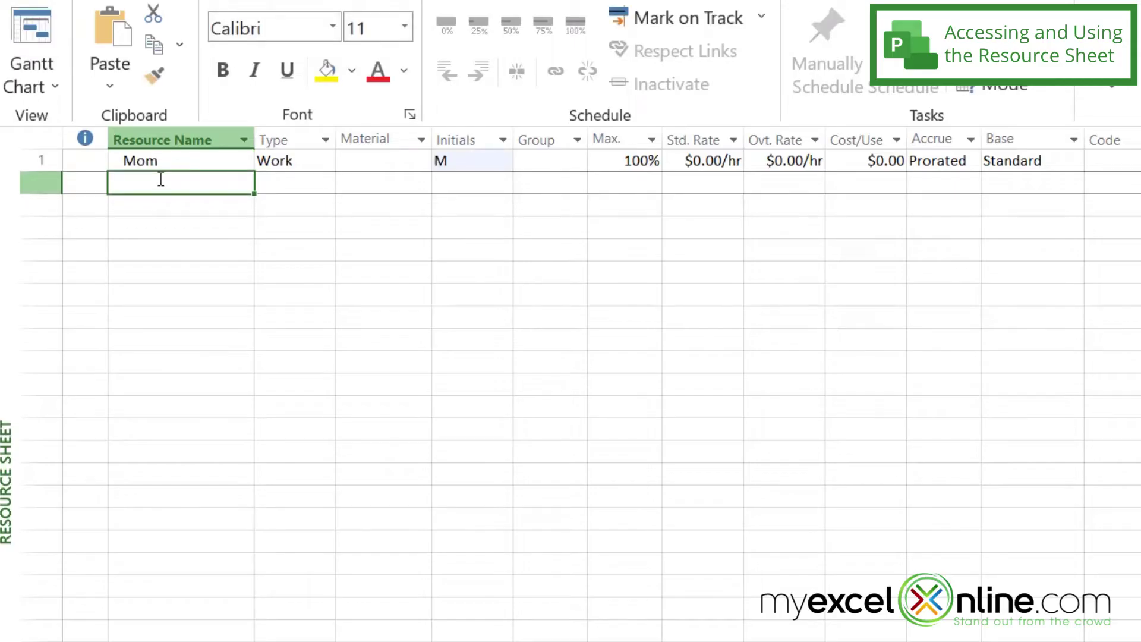
type("Dad")
key("Return")
type("Grand")
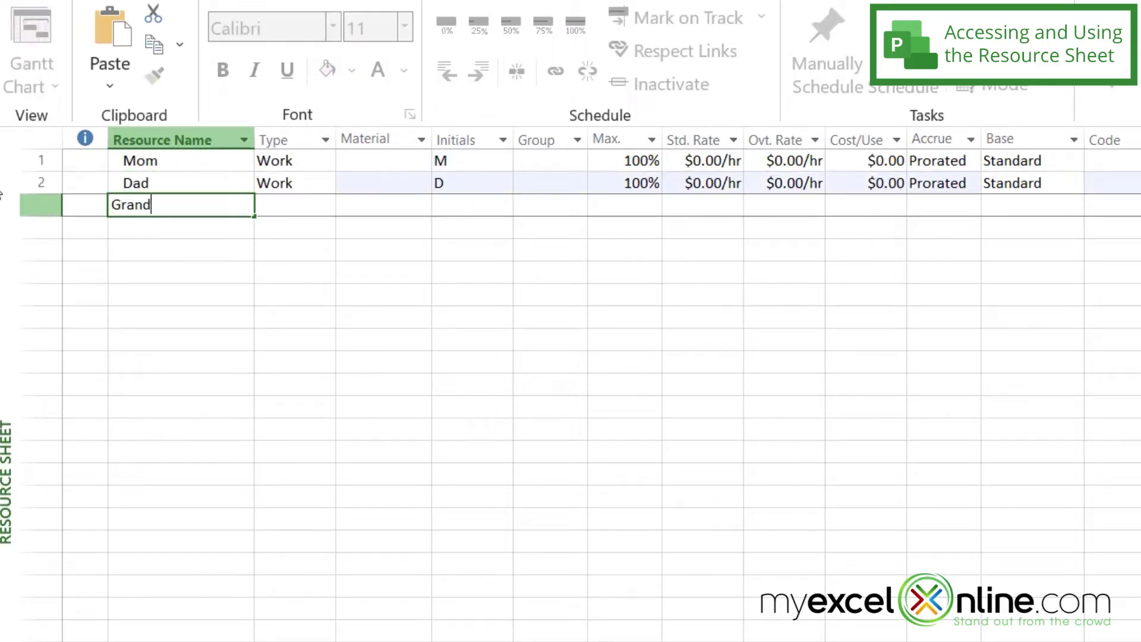
type("ma")
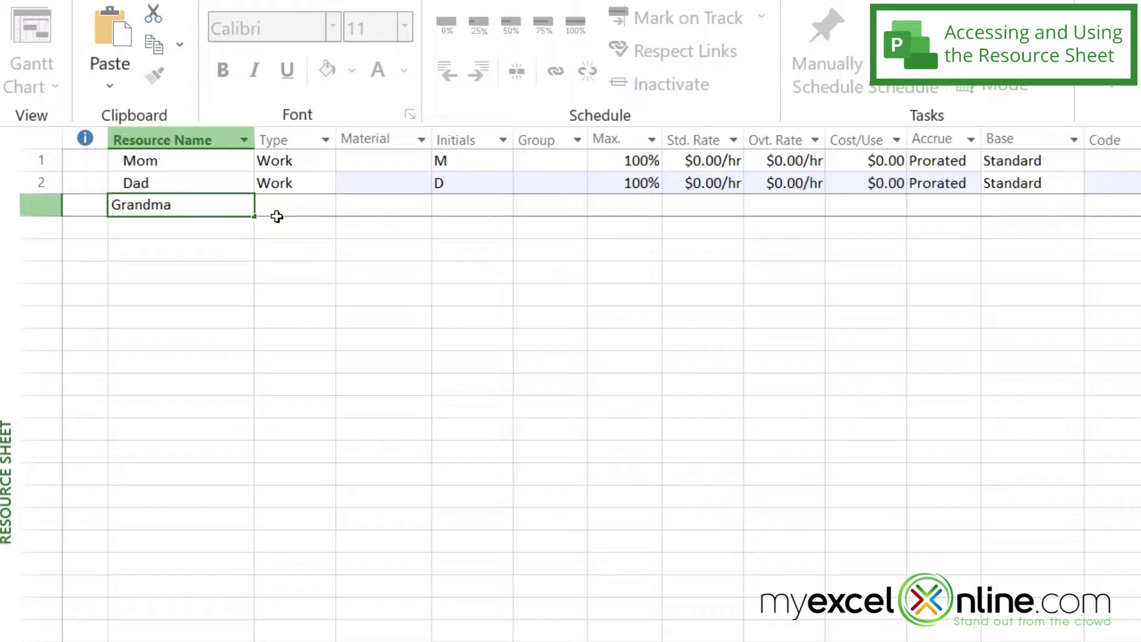
left_click(325, 167)
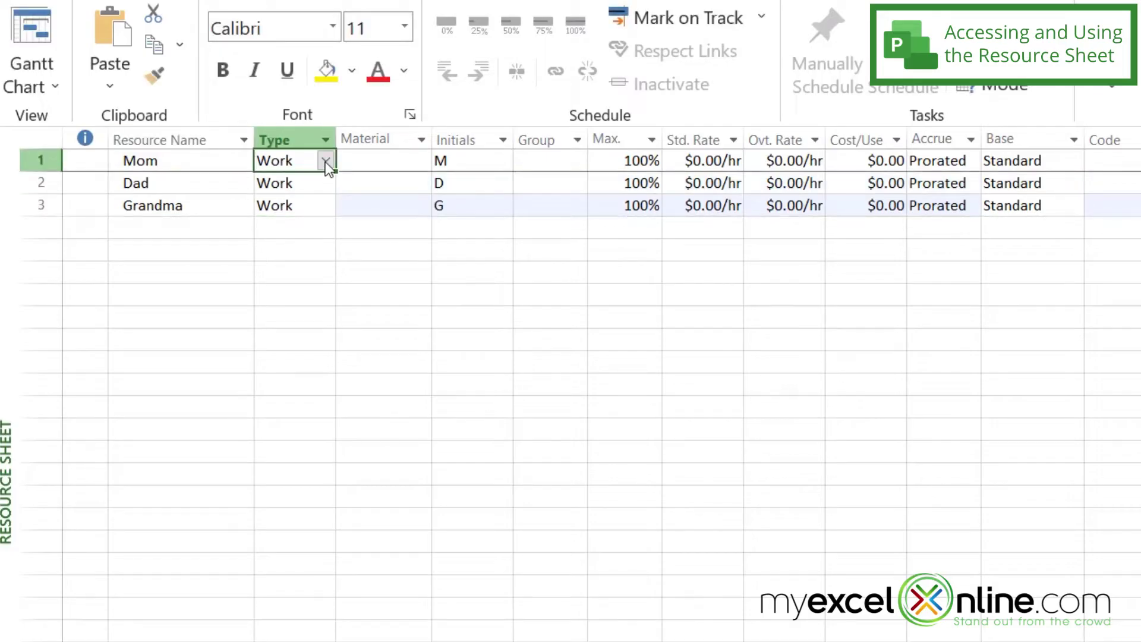
left_click(326, 162)
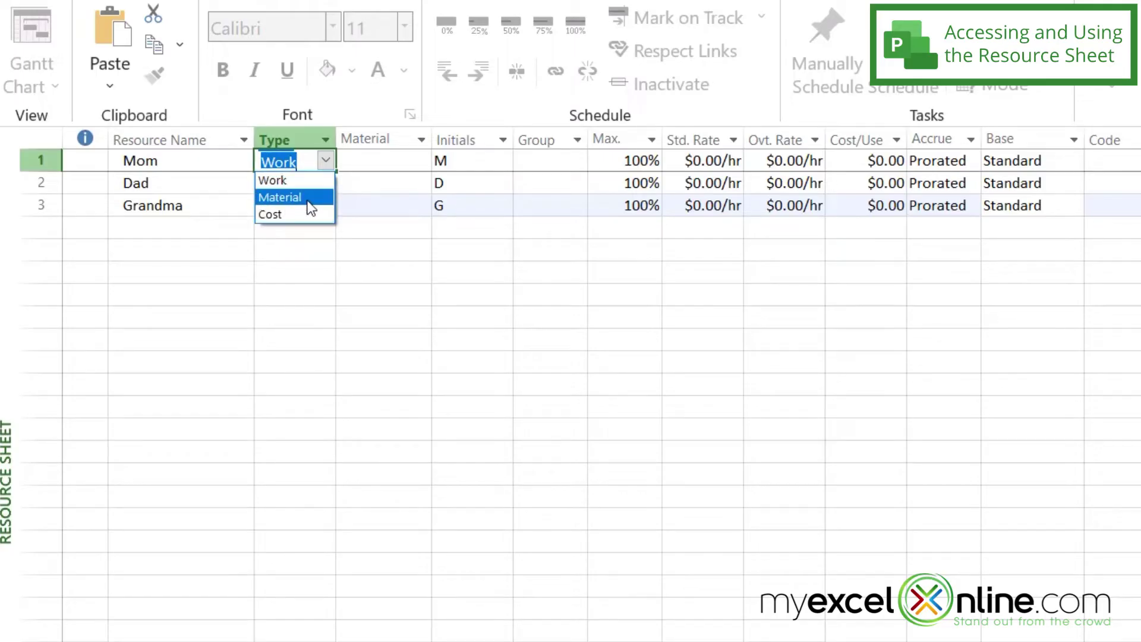
left_click(206, 220)
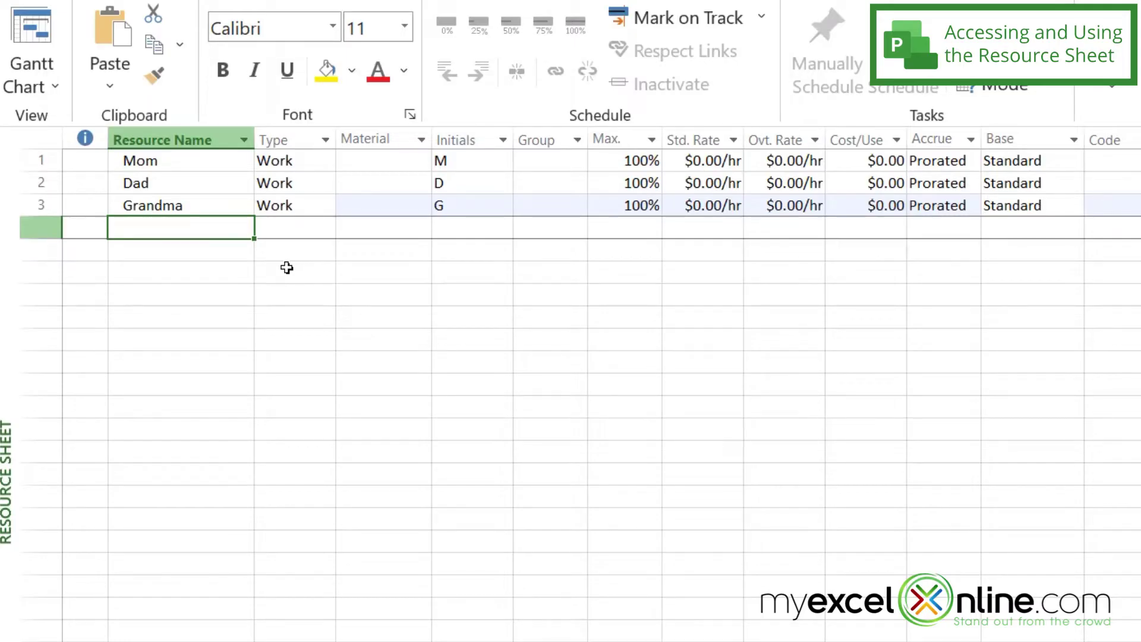
Add Food and Decorations as Material resources.
type("Food")
left_click(168, 257)
type("D")
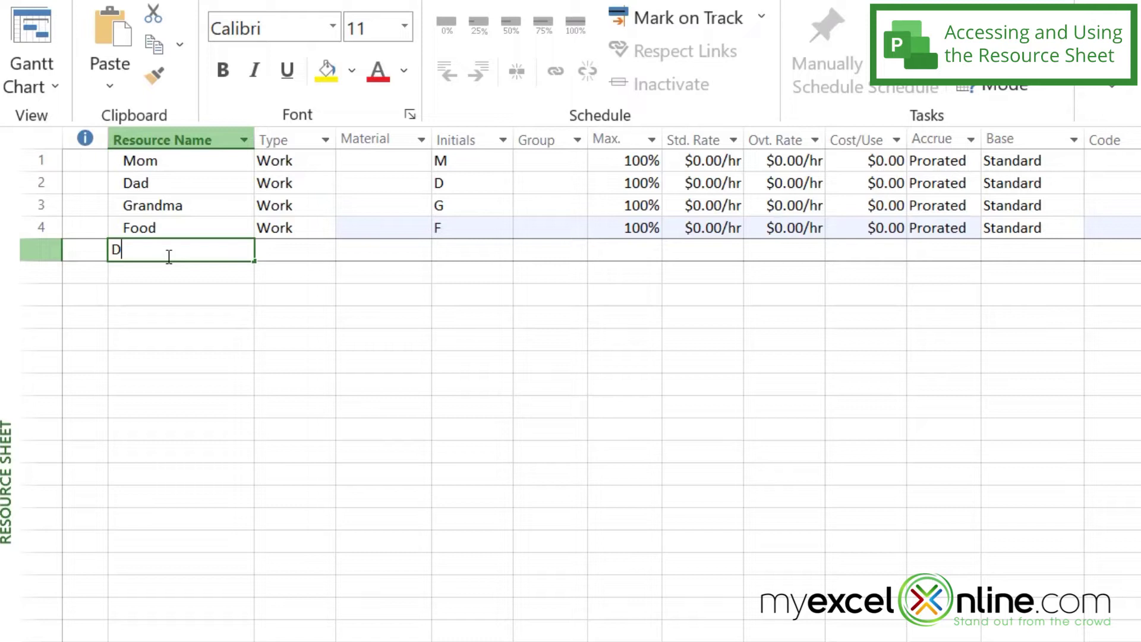
type("ecorations")
left_click(336, 230)
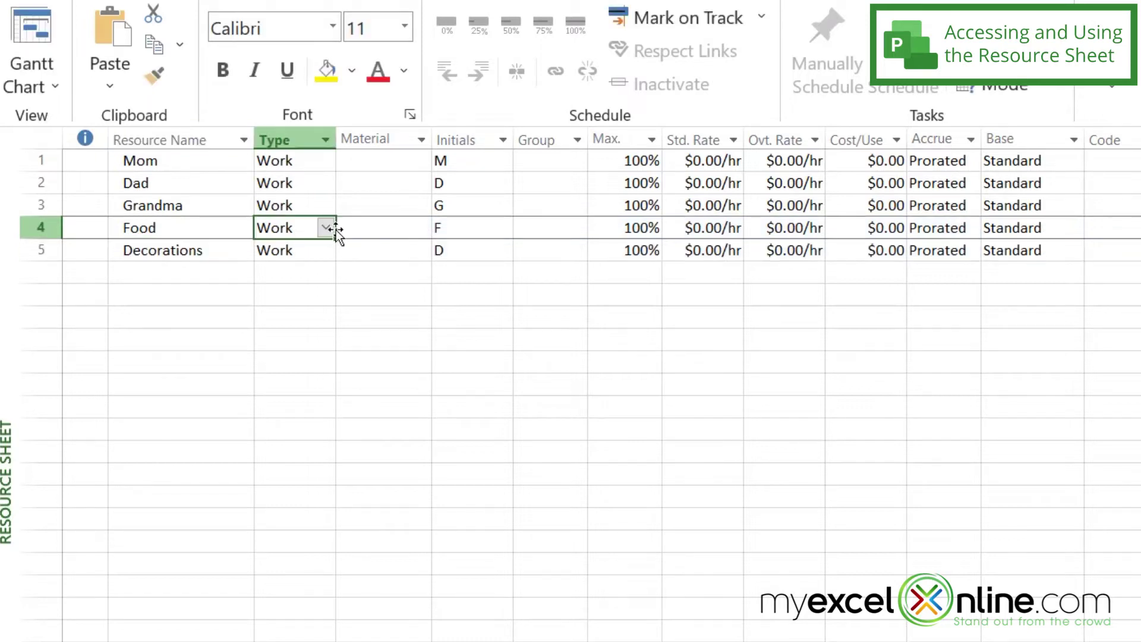
left_click(325, 229)
left_click(292, 260)
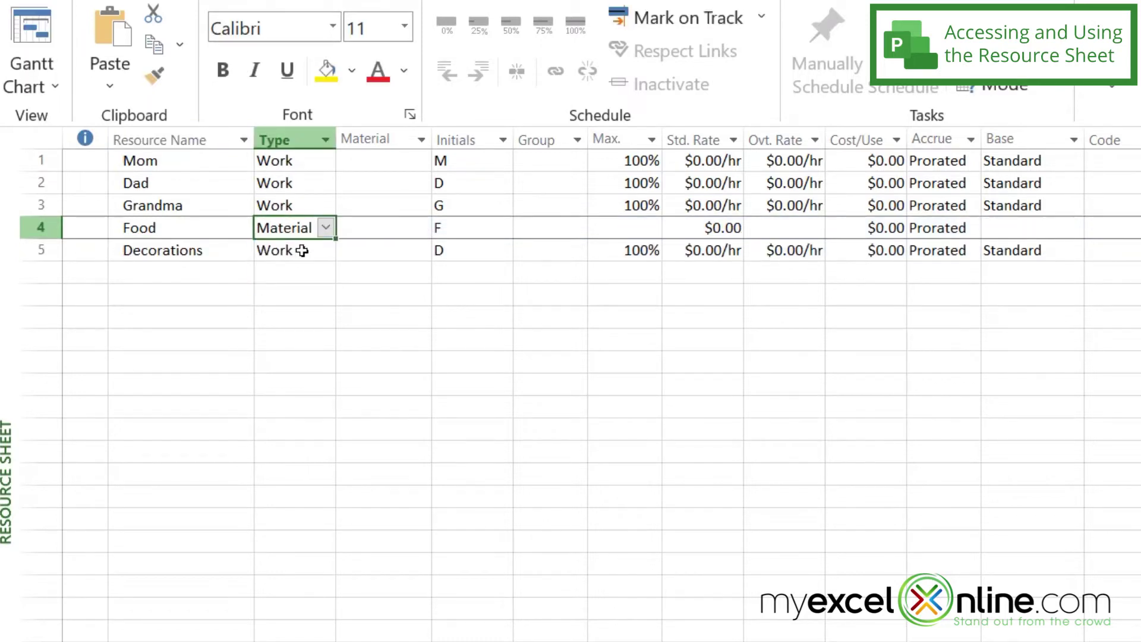
left_click(295, 252)
left_click(325, 252)
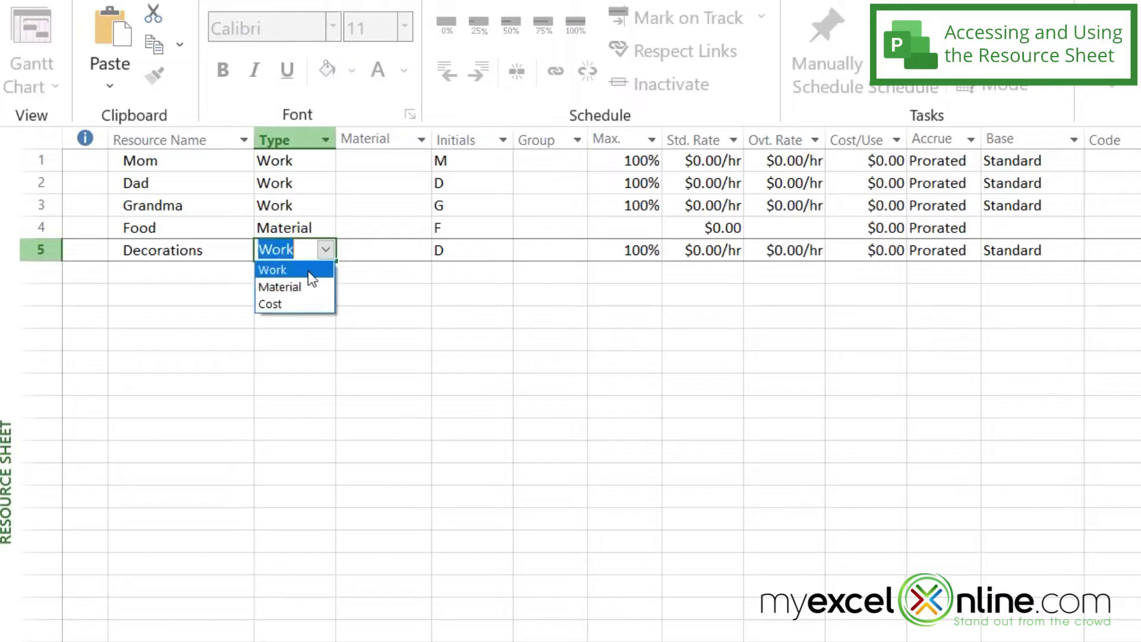
left_click(295, 287)
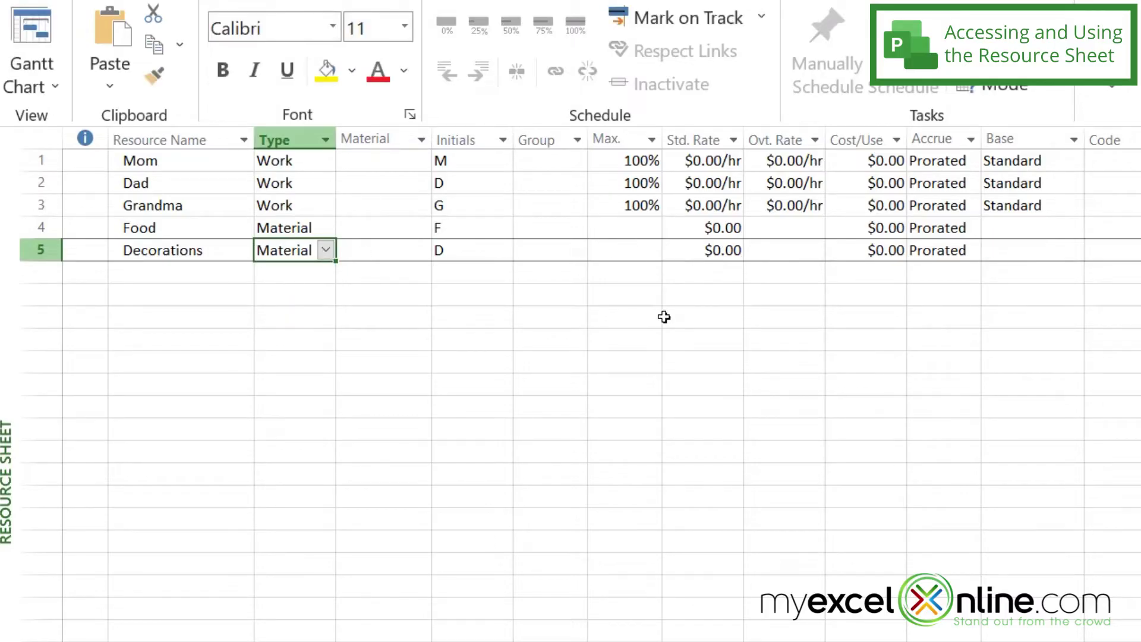
Set standard rates of $250 for Food and $50 for Decorations.
left_click(705, 228)
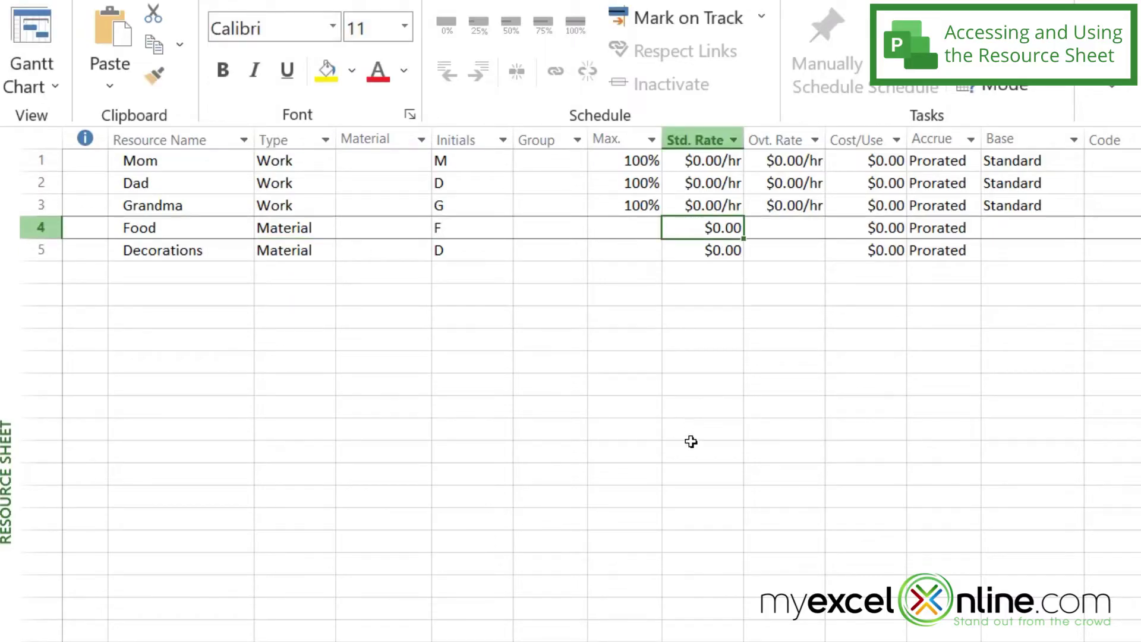
type("25")
type("0")
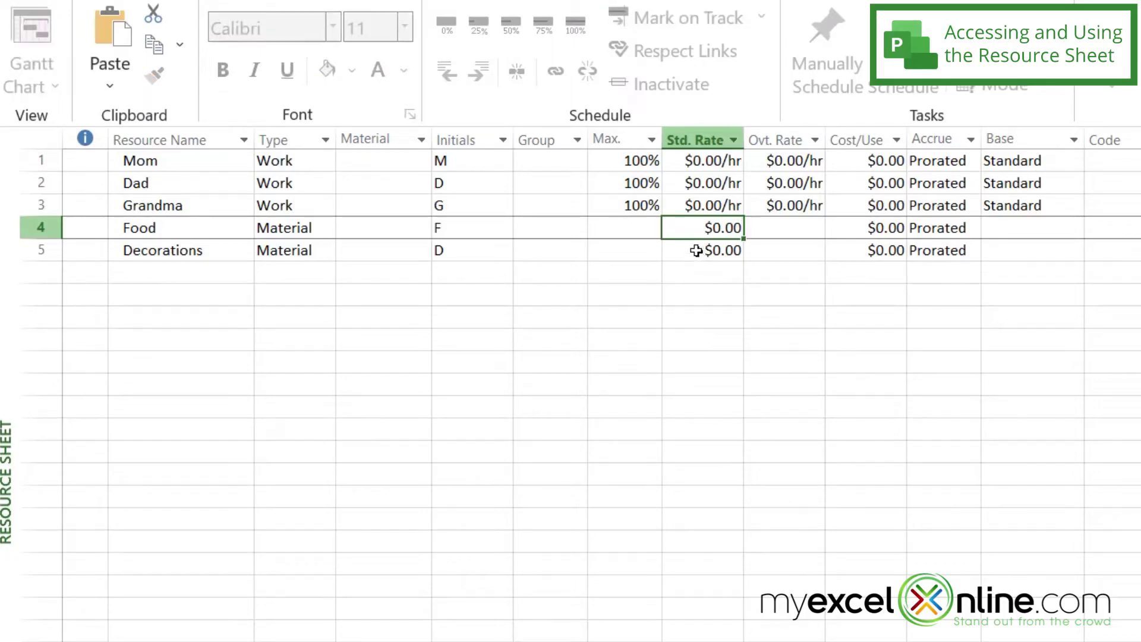
key("Return")
type("50")
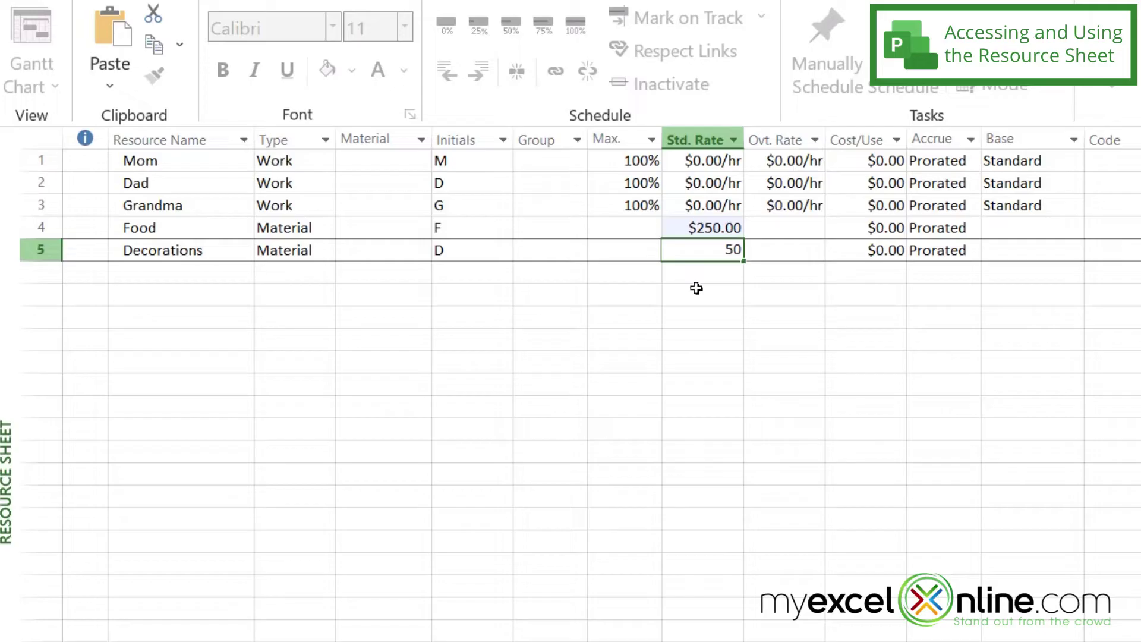
key("Return")
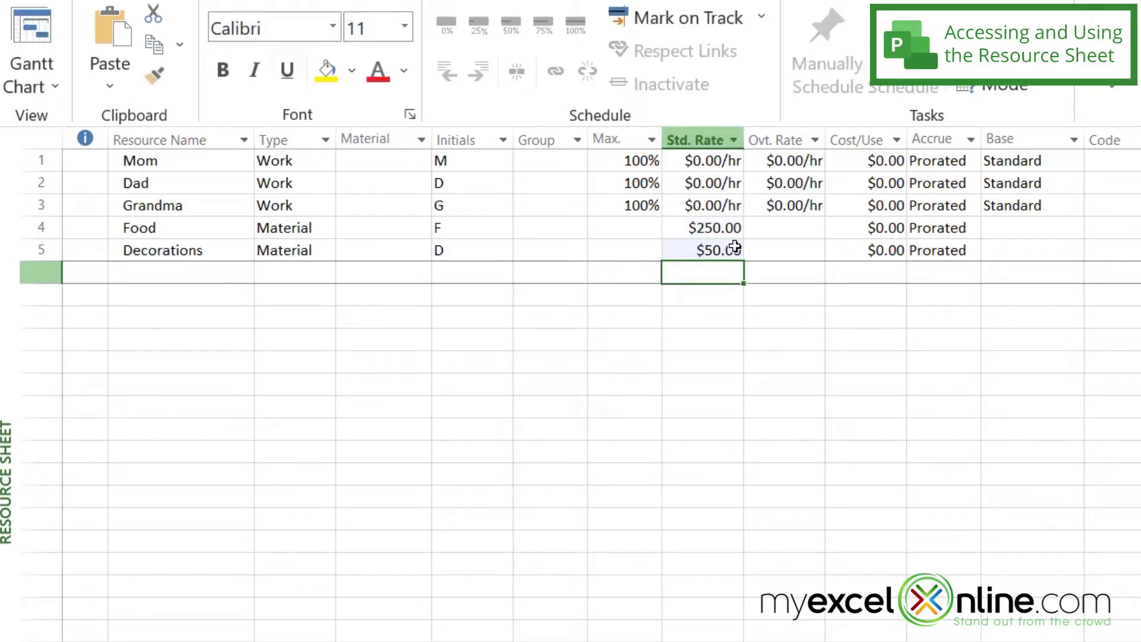
Give Mom, Dad and Grandma each a $50/hr standard rate.
left_click(713, 161)
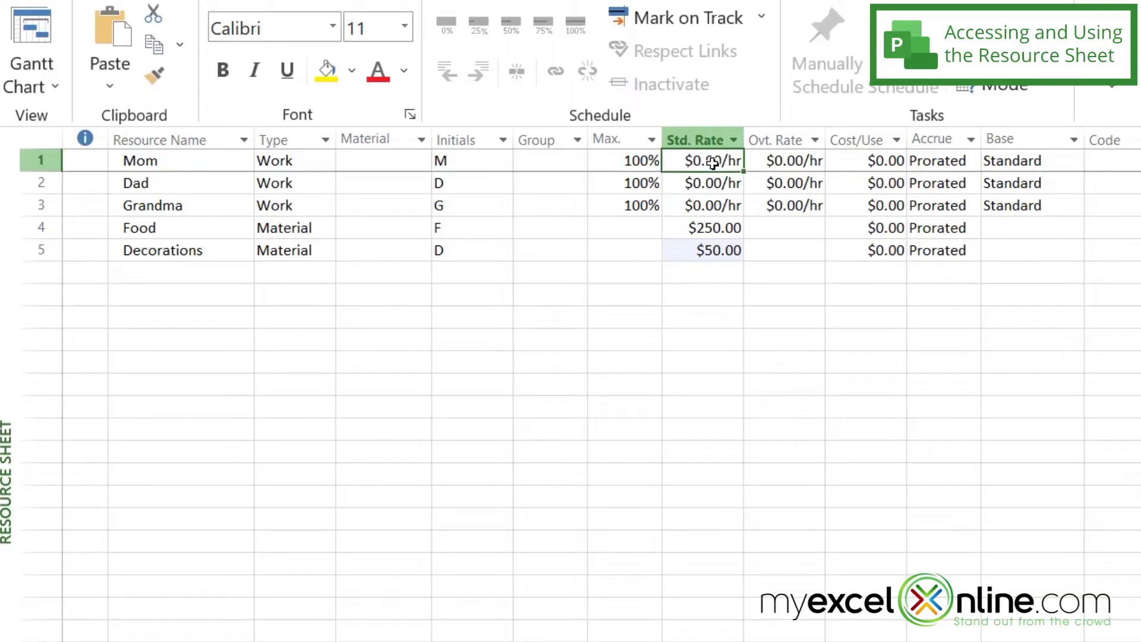
type("50")
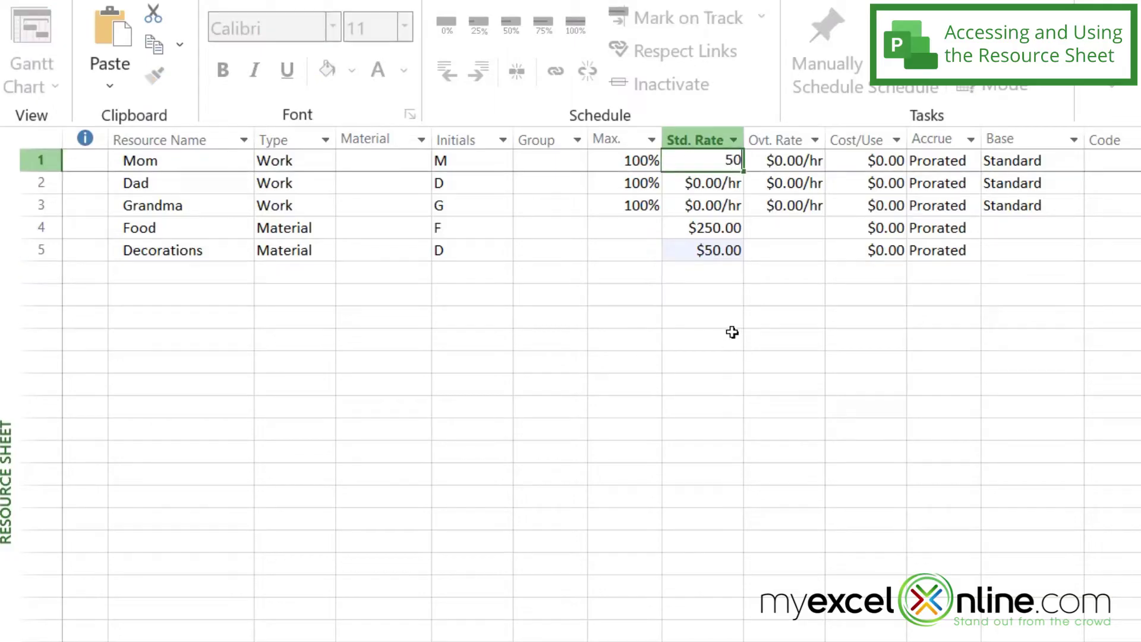
key("Return")
type("50")
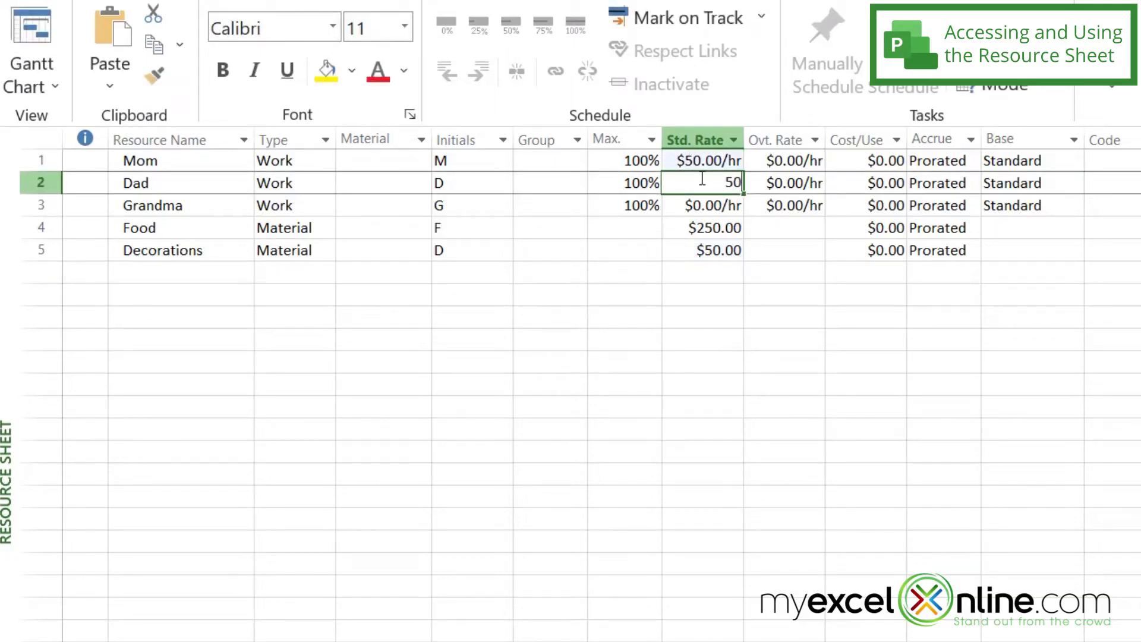
key("Escape")
key("Return")
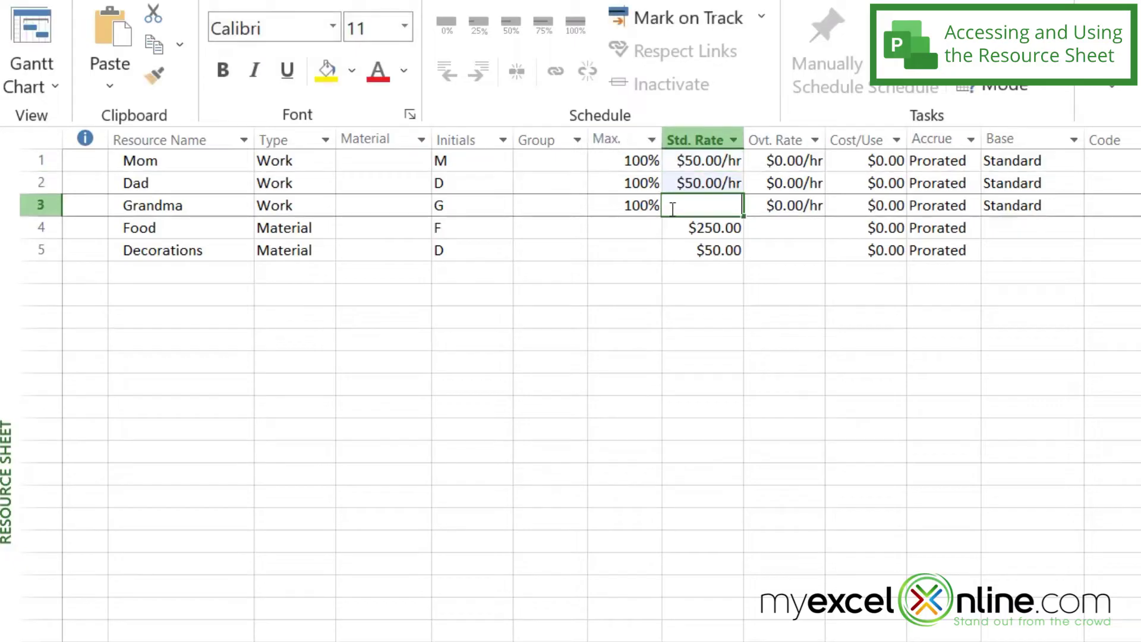
type("50")
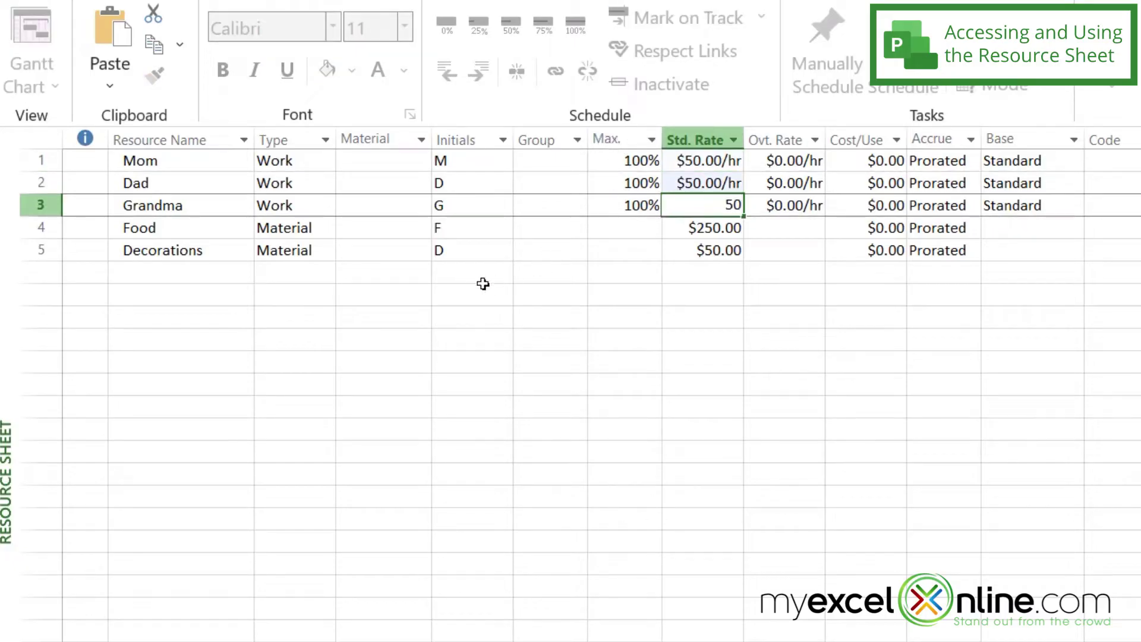
left_click(476, 276)
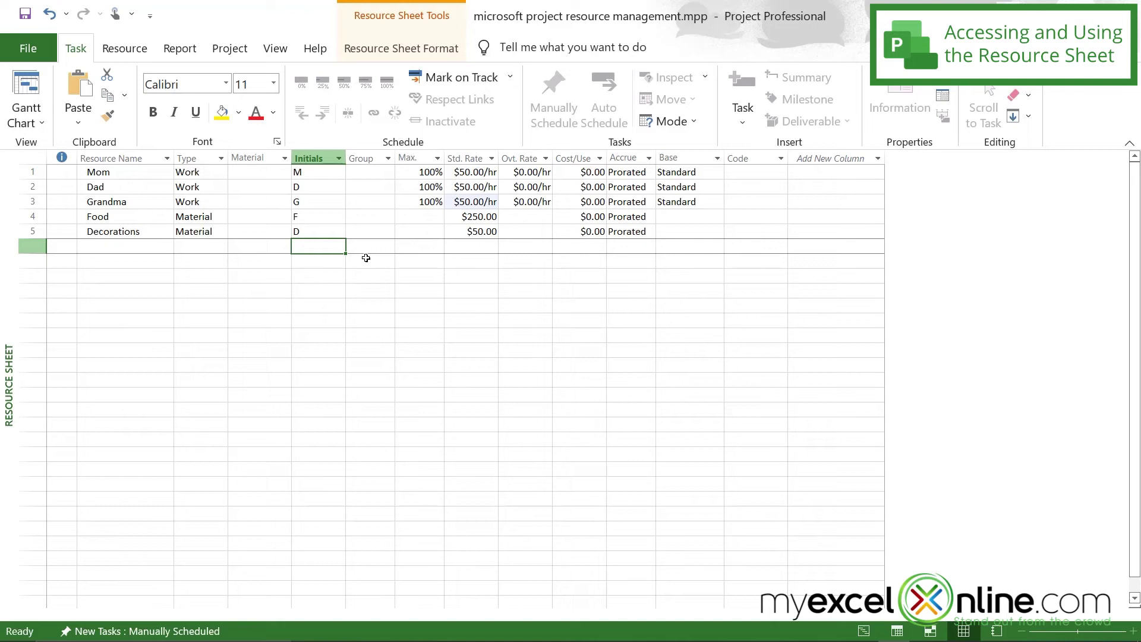
Back on the Gantt Chart, assign the Food resource to Shop for Food.
left_click(26, 86)
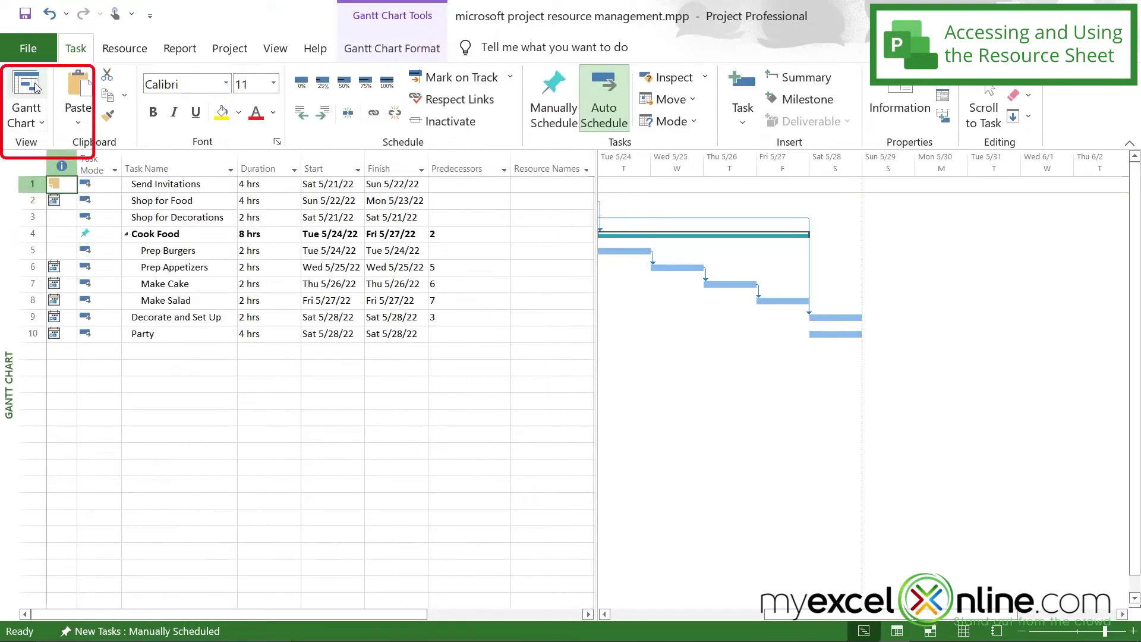
left_click(534, 163)
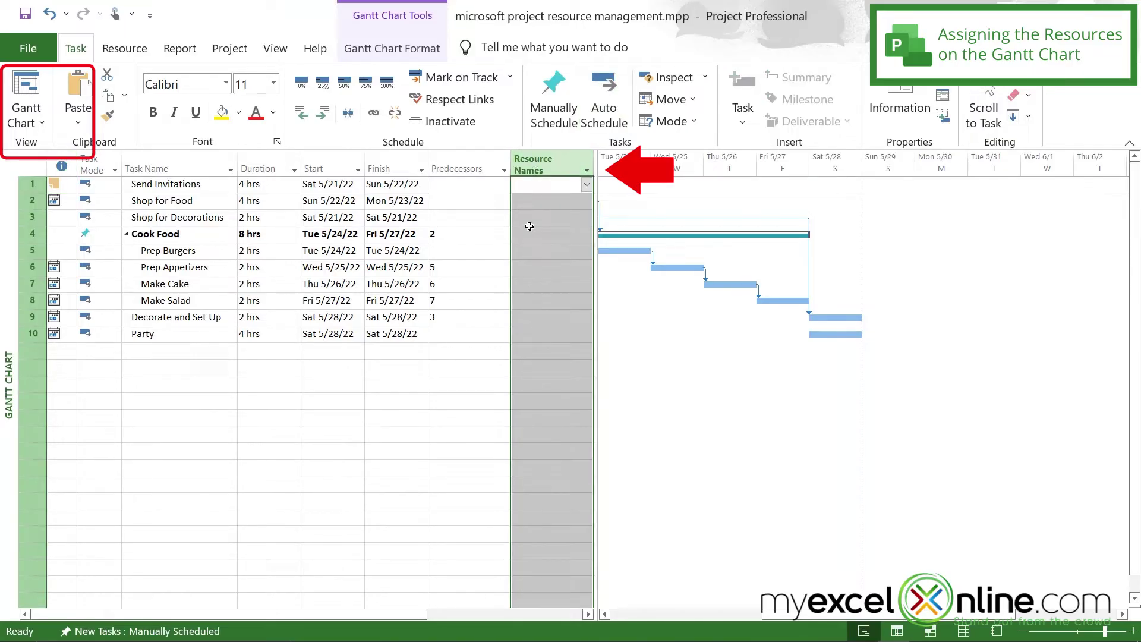
left_click(527, 201)
left_click(586, 202)
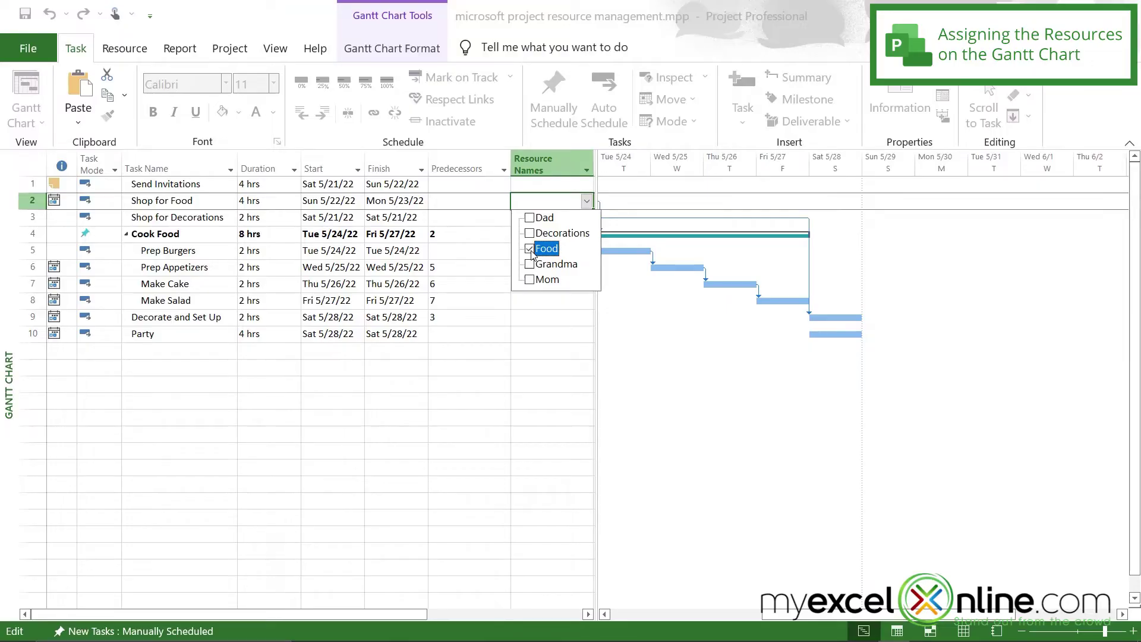
key("Return")
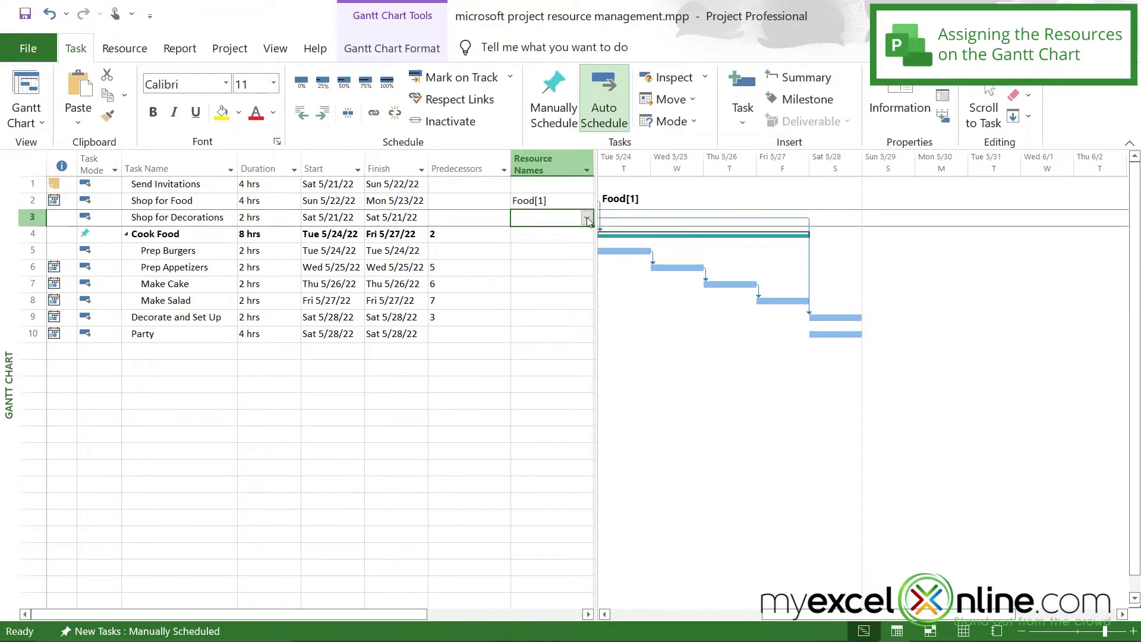
Assign Decorations to Shop for Decorations and widen the table to show a blank column.
left_click(587, 219)
left_click(529, 250)
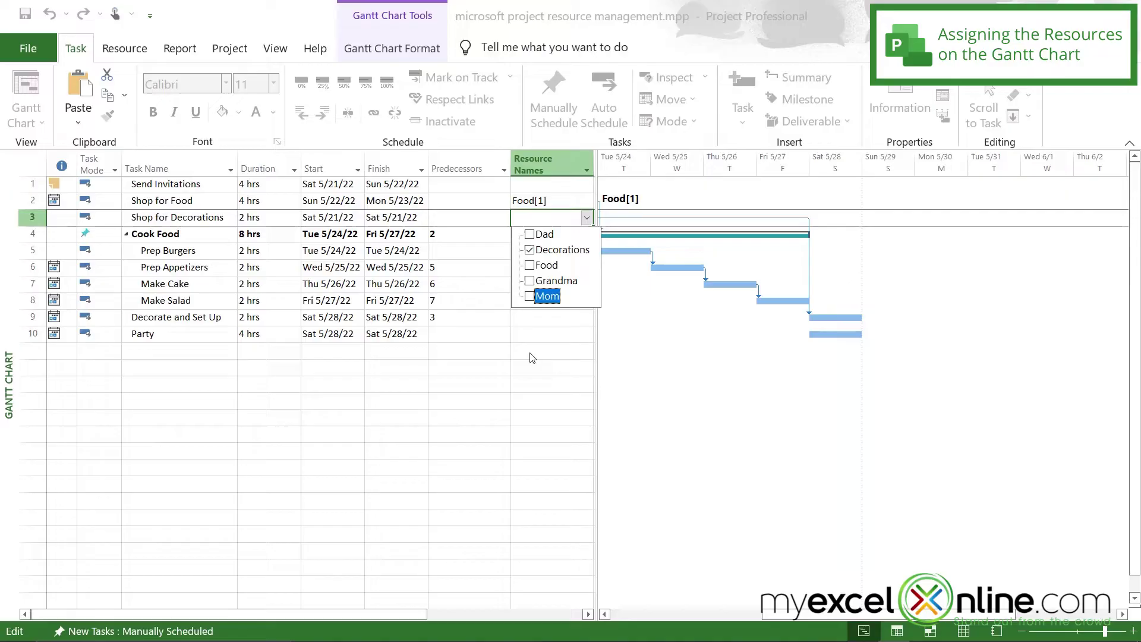
left_click(592, 290)
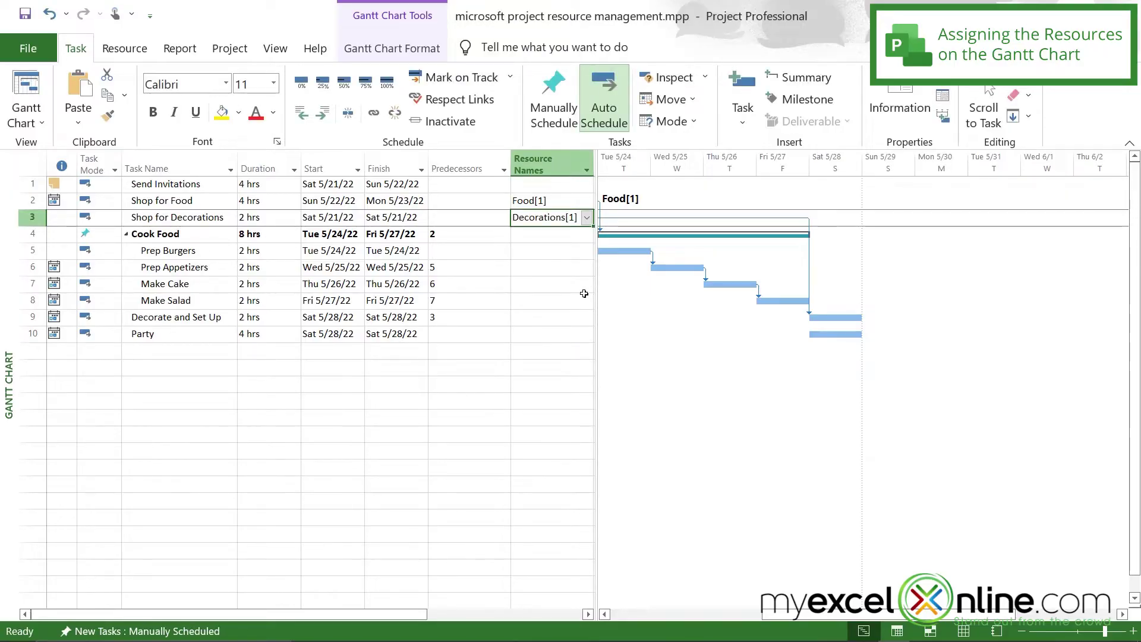
left_click_drag(596, 289, 682, 278)
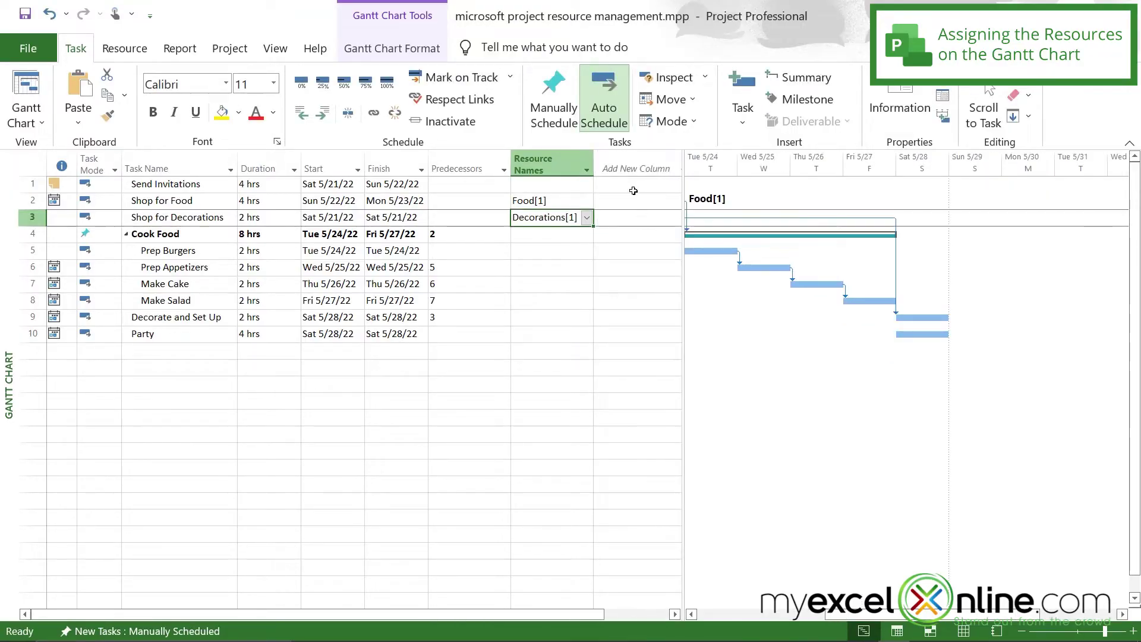
Insert a Cost field column into the task table from Add New Column.
left_click(626, 166)
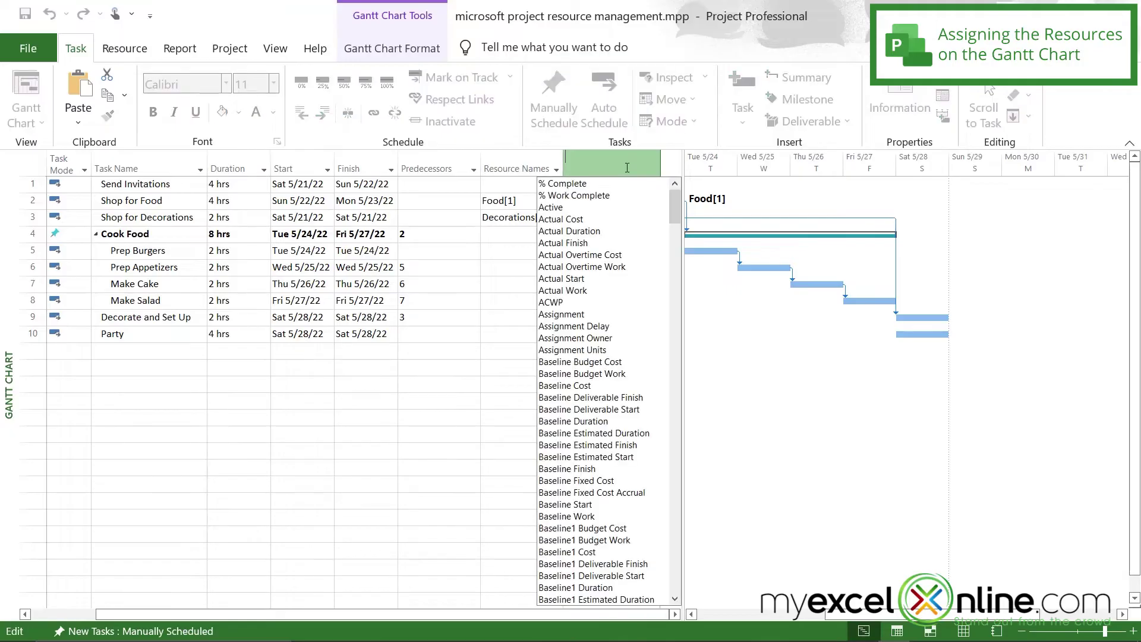
left_click_drag(678, 202, 681, 366)
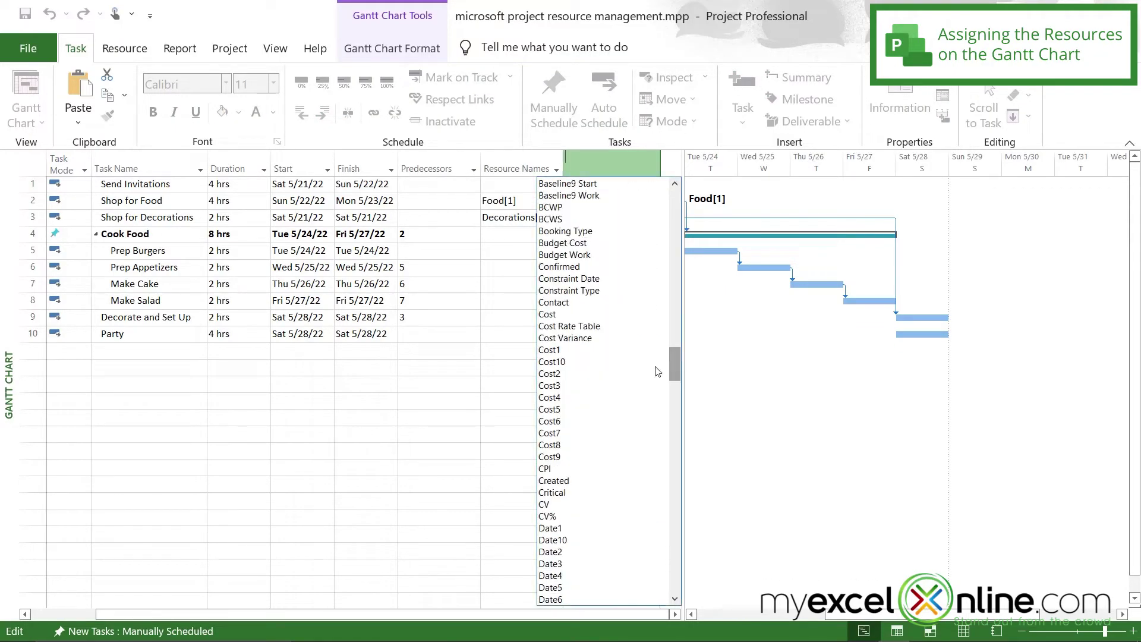
left_click(559, 315)
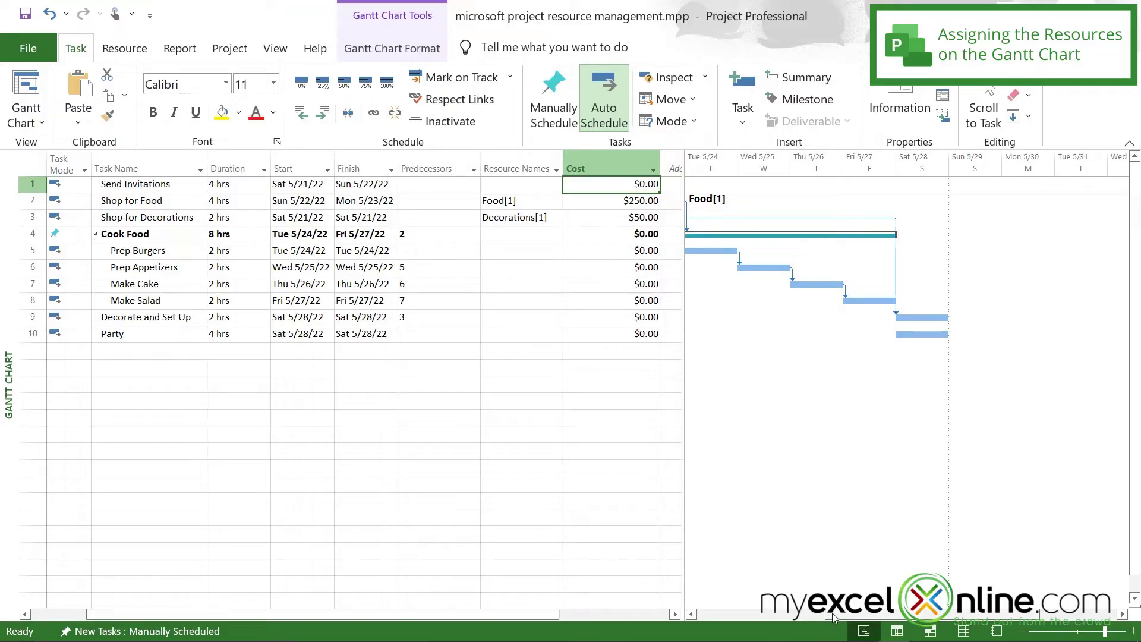
left_click_drag(832, 616, 728, 616)
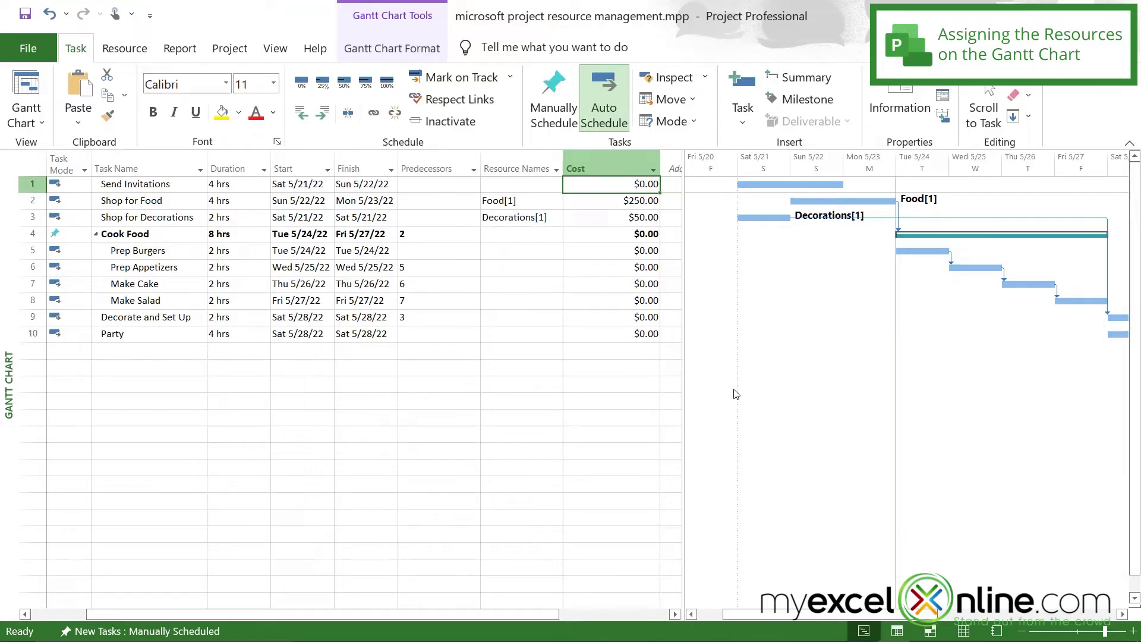
Tick Dad, Grandma and Mom together as the resources for Send Invitations.
key("Left")
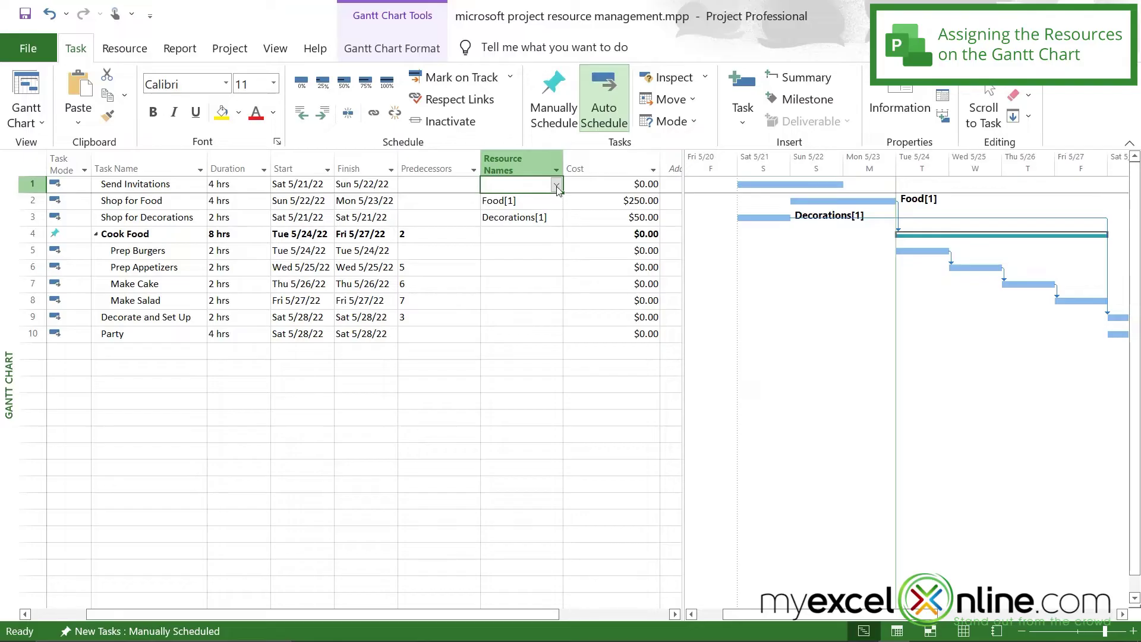
left_click(556, 185)
left_click(499, 201)
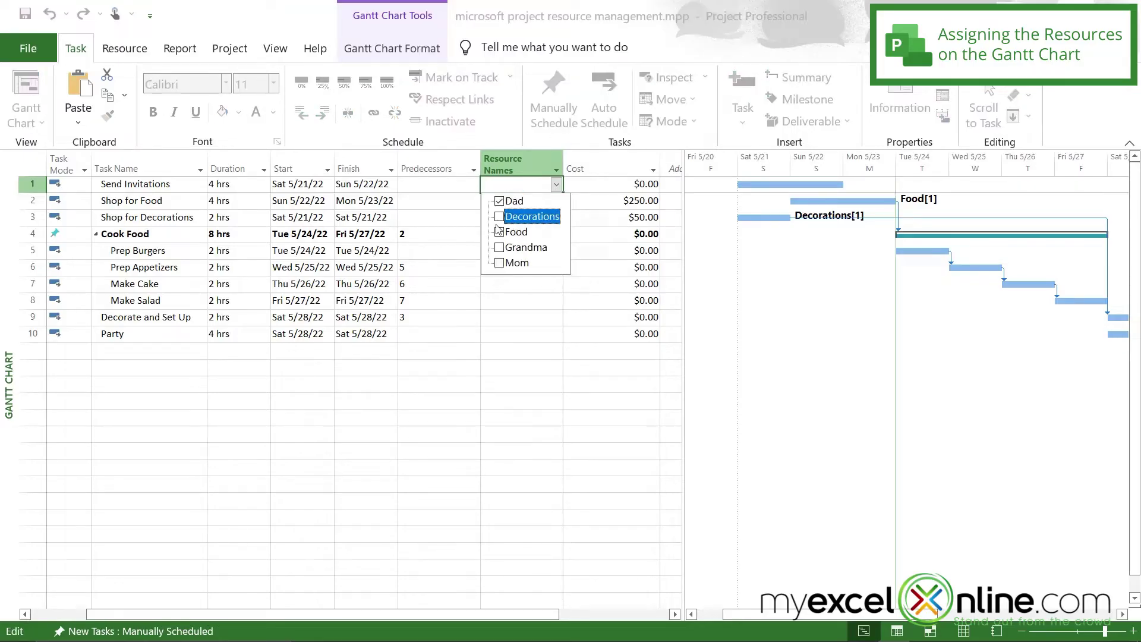
left_click(499, 248)
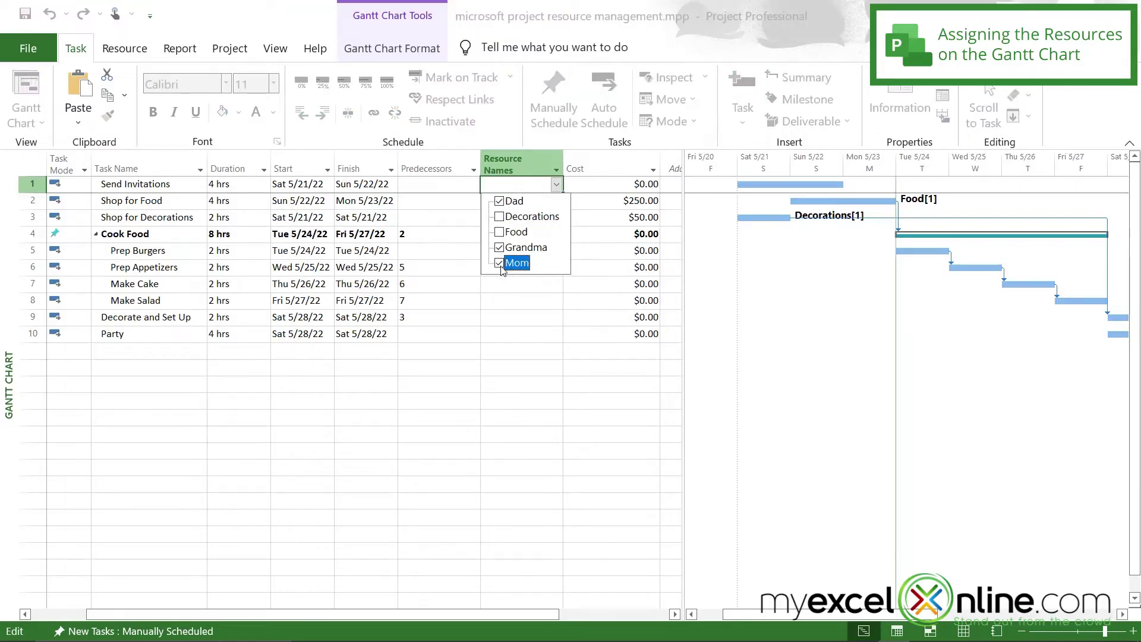
key("Return")
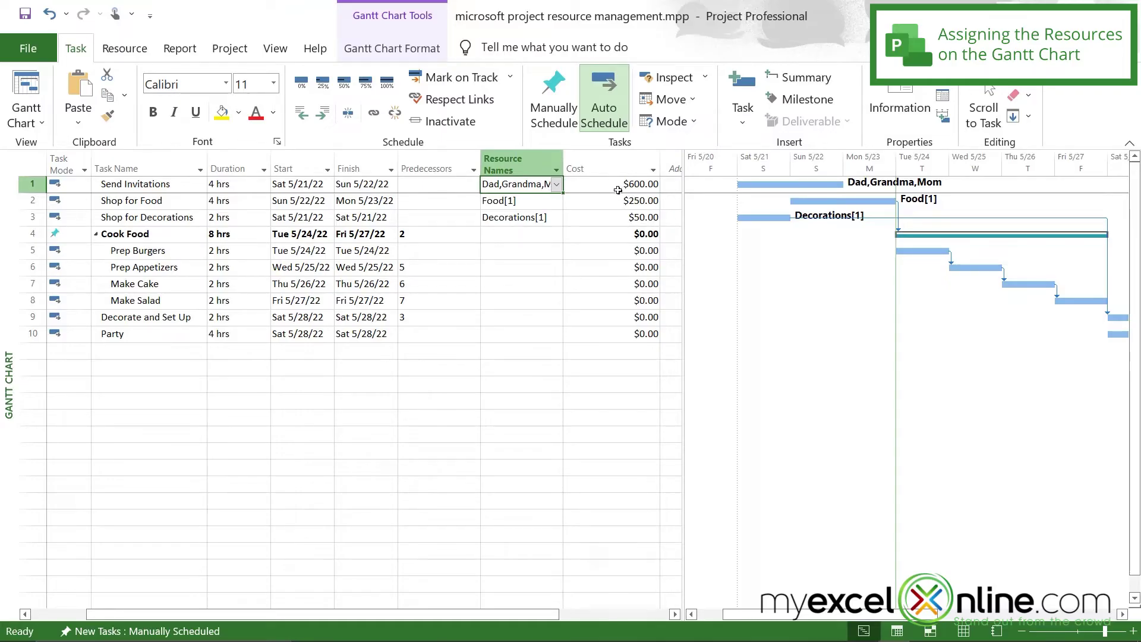
Assign Dad to Prep Burgers and Mom to Prep Appetizers.
left_click(560, 255)
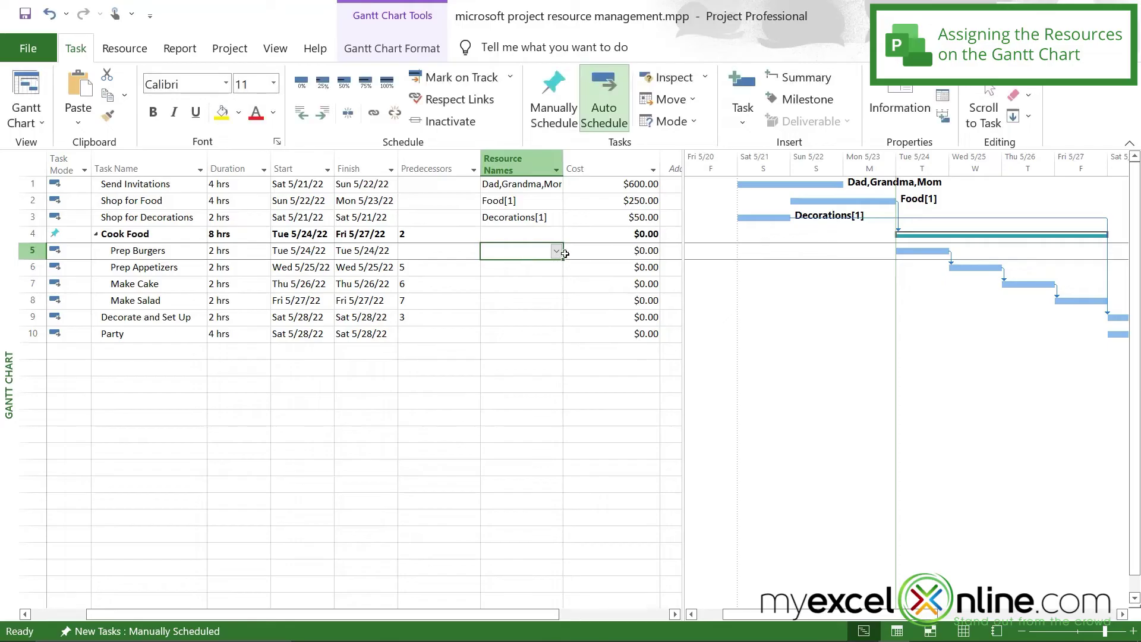
left_click(558, 251)
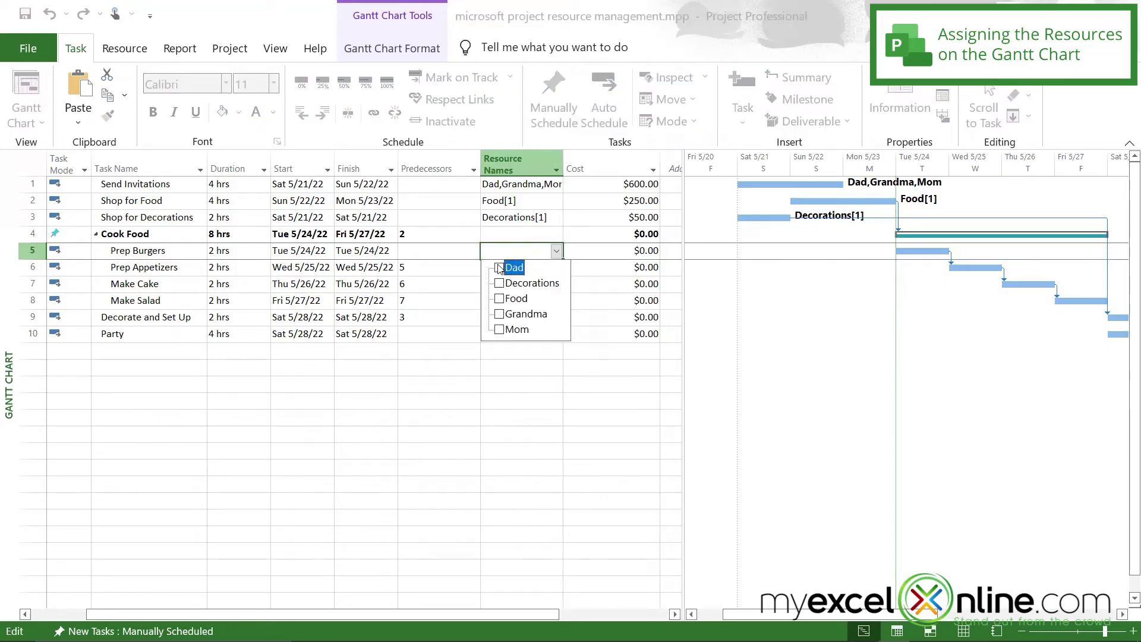
key("Return")
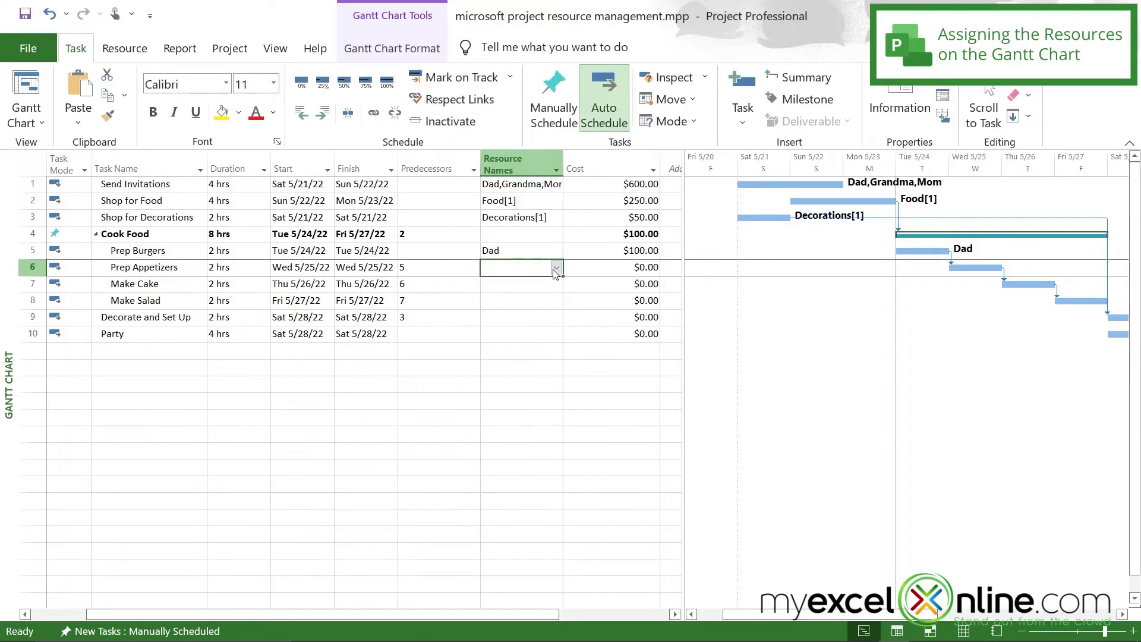
left_click(556, 266)
left_click(499, 346)
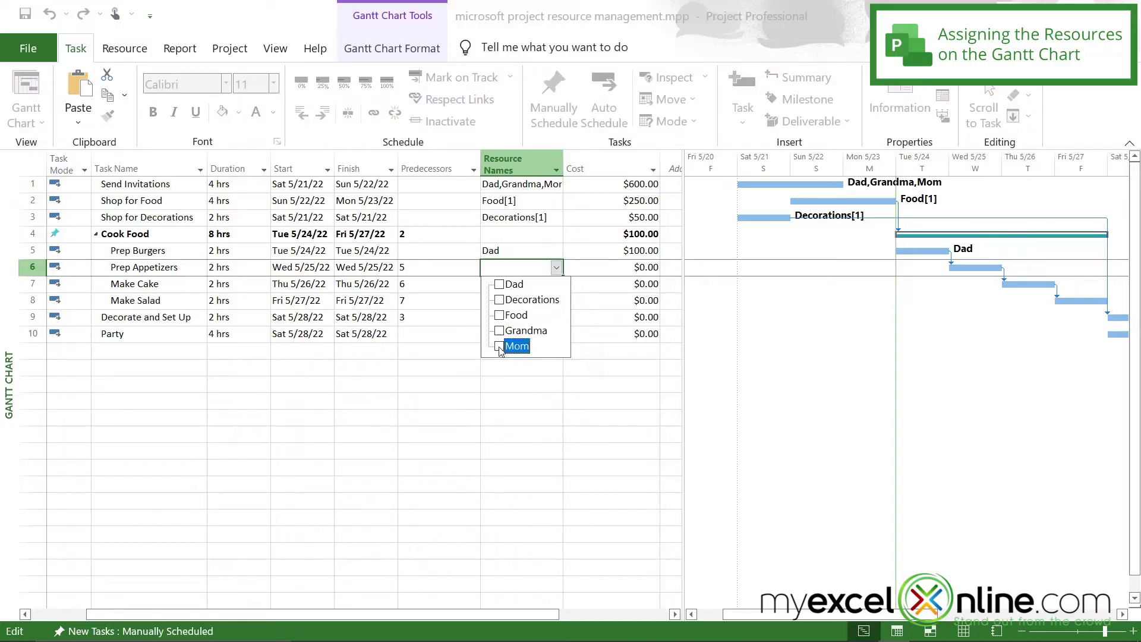
key("Return")
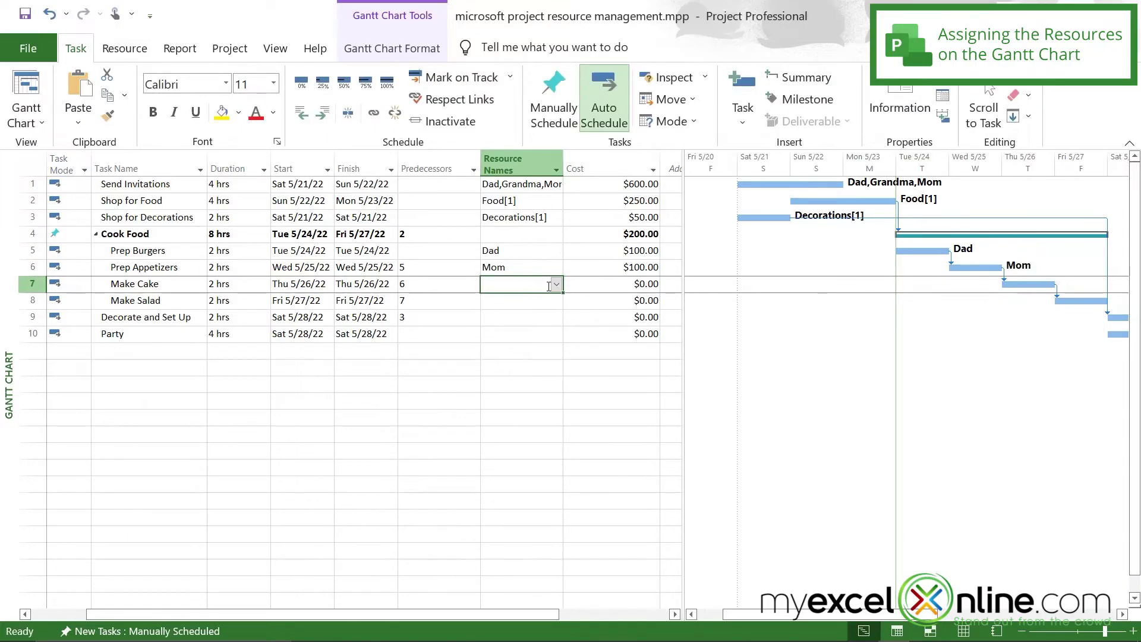
Assign Grandma to Make Cake and Mom to Make Salad.
left_click(555, 284)
left_click(499, 347)
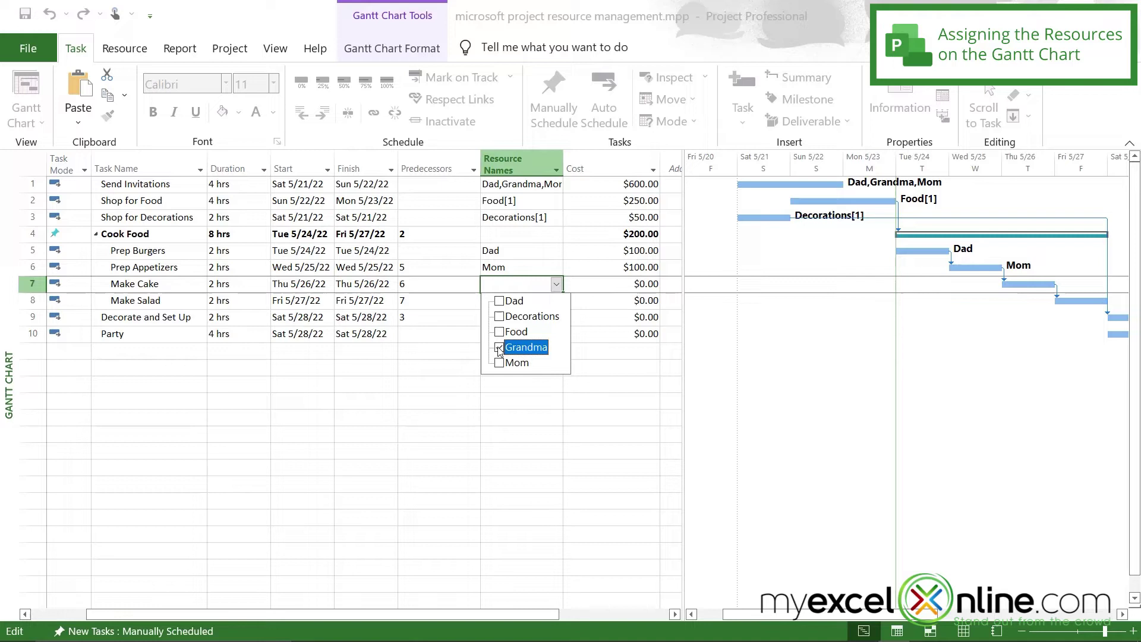
key("Return")
left_click(555, 301)
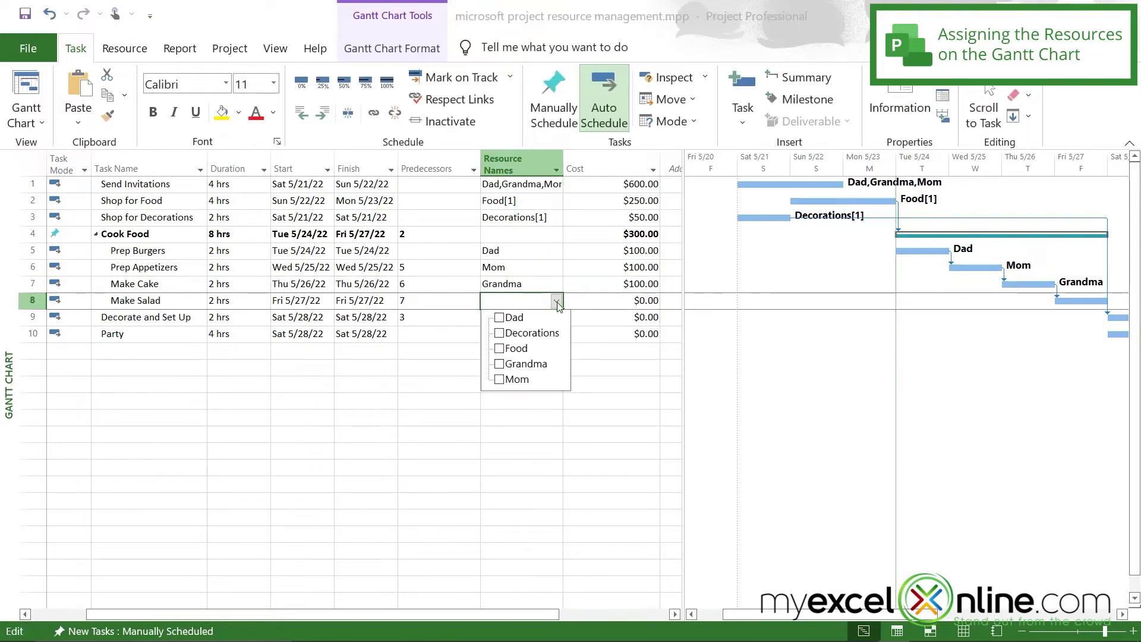
left_click(499, 379)
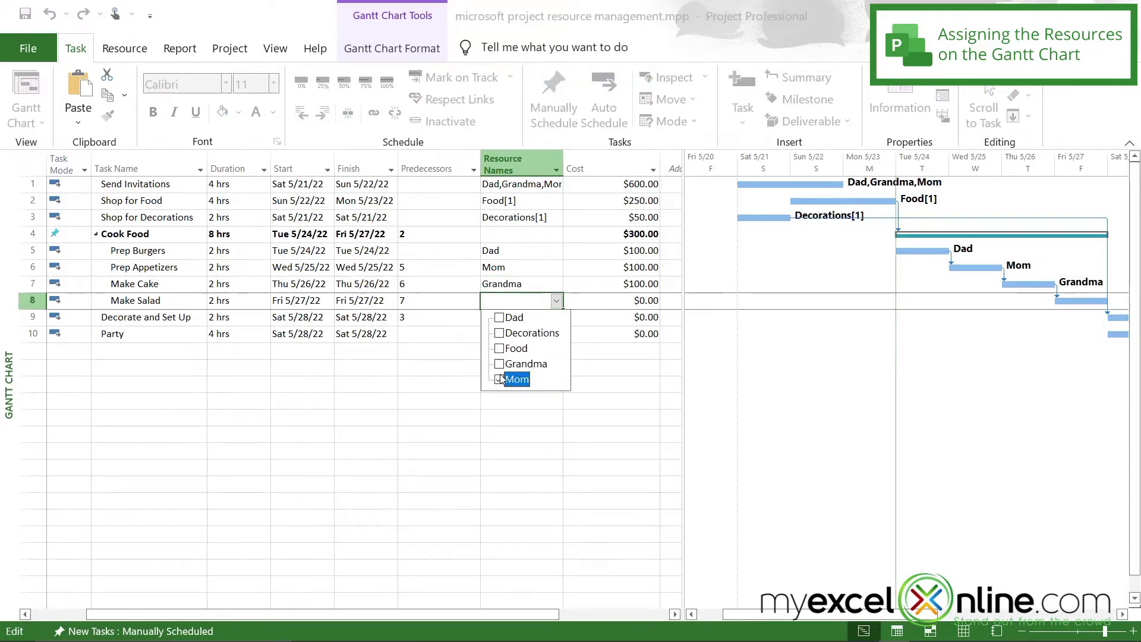
key("Return")
key("Up")
key("Left")
key("Left")
key("Left")
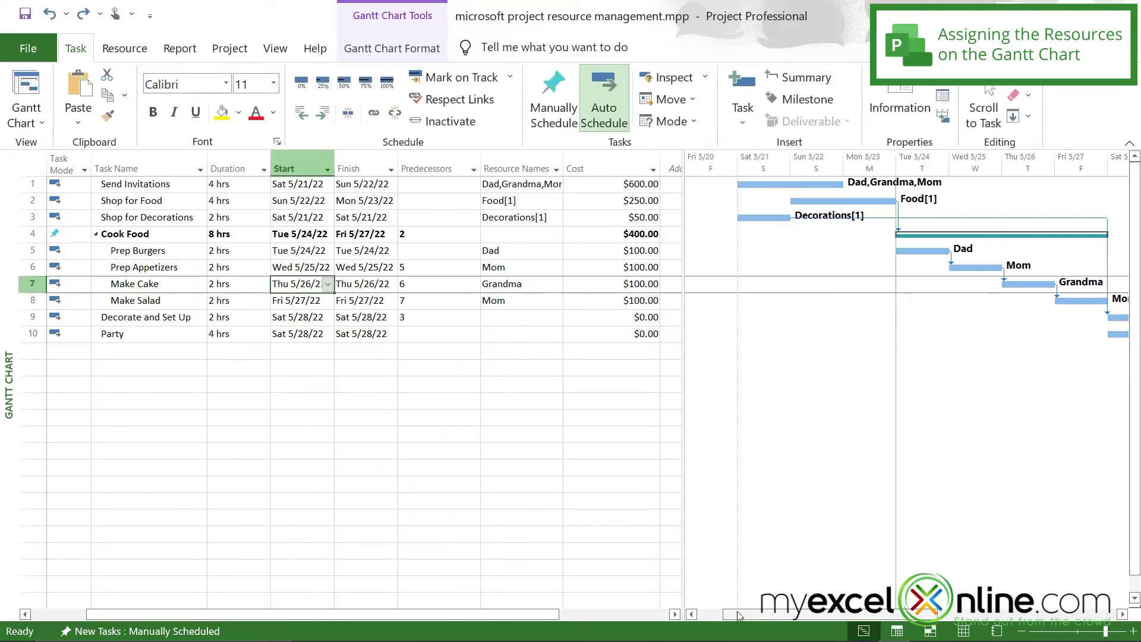
left_click_drag(755, 614, 767, 605)
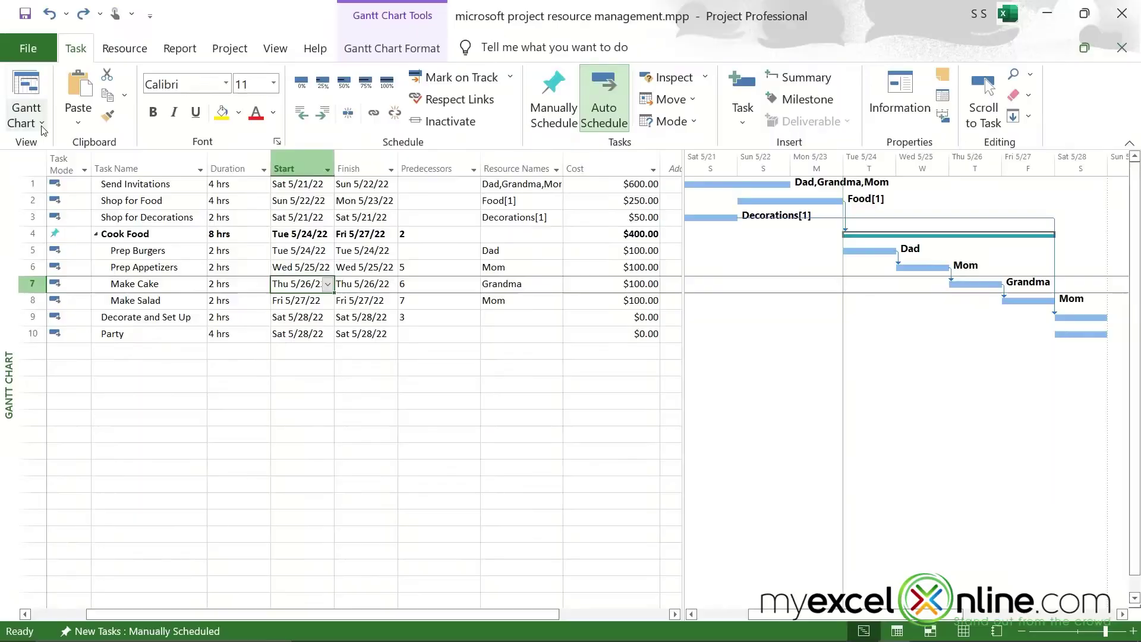
On the Resource Sheet, clear Mom's, Dad's and Grandma's standard rates to $0.00/hr.
left_click(42, 124)
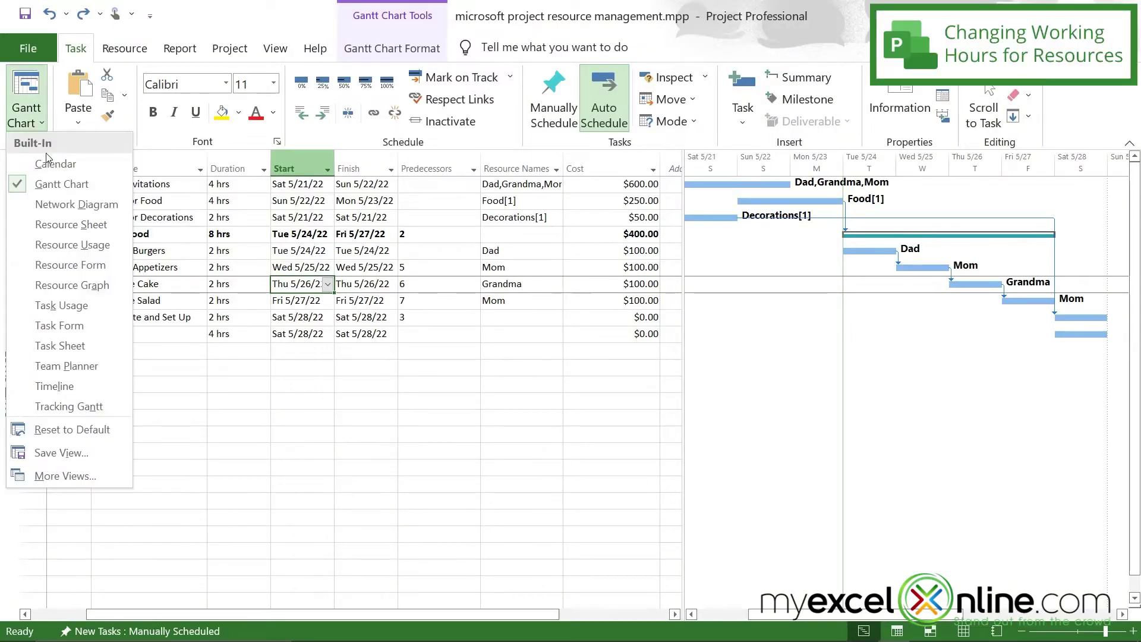
left_click(69, 225)
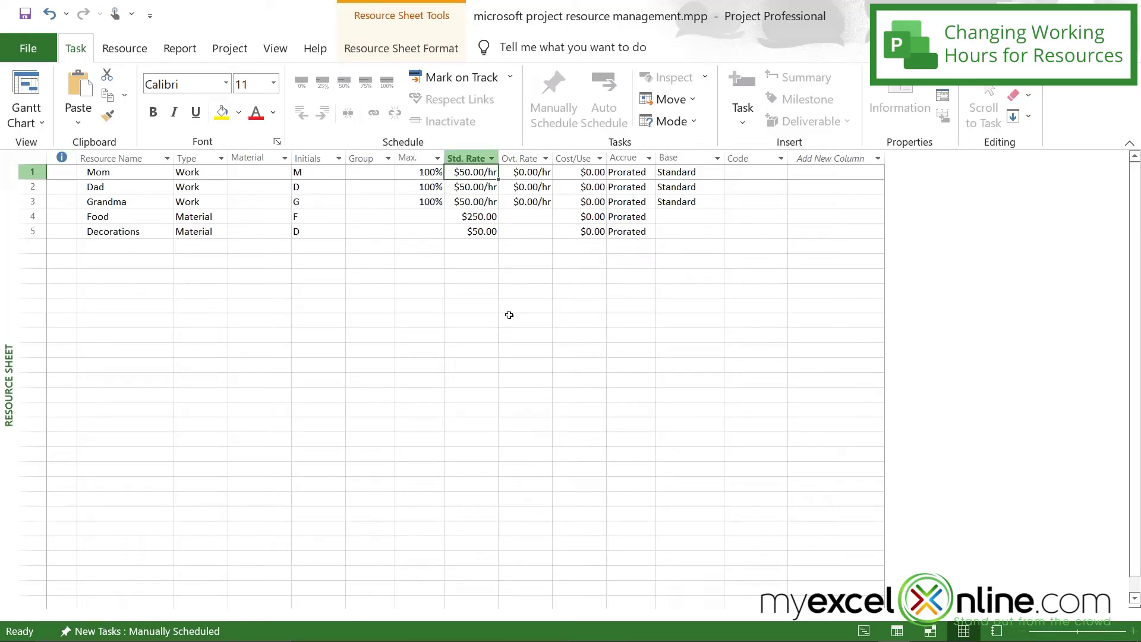
key("Delete")
left_click(471, 188)
key("Delete")
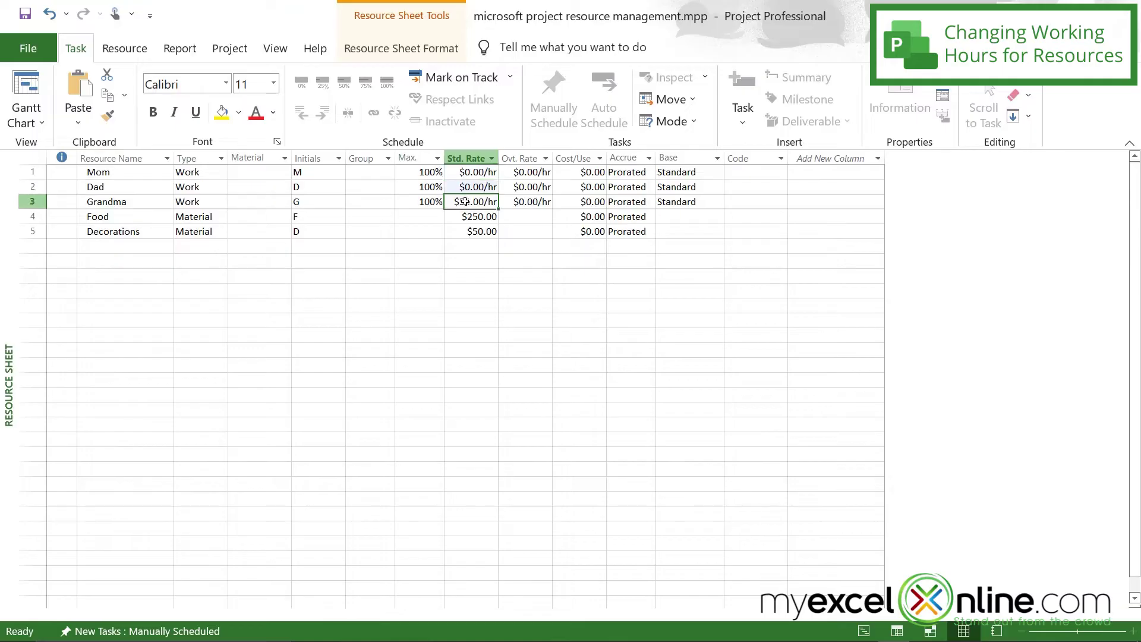
left_click(466, 201)
key("Delete")
left_click(465, 250)
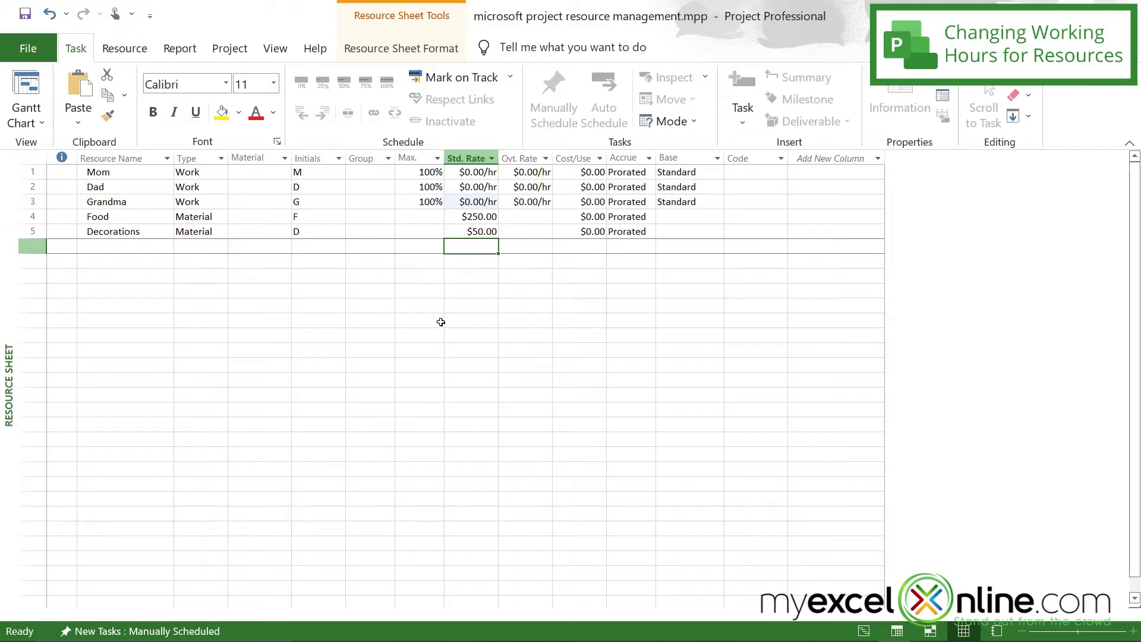
left_click(28, 91)
left_click(233, 57)
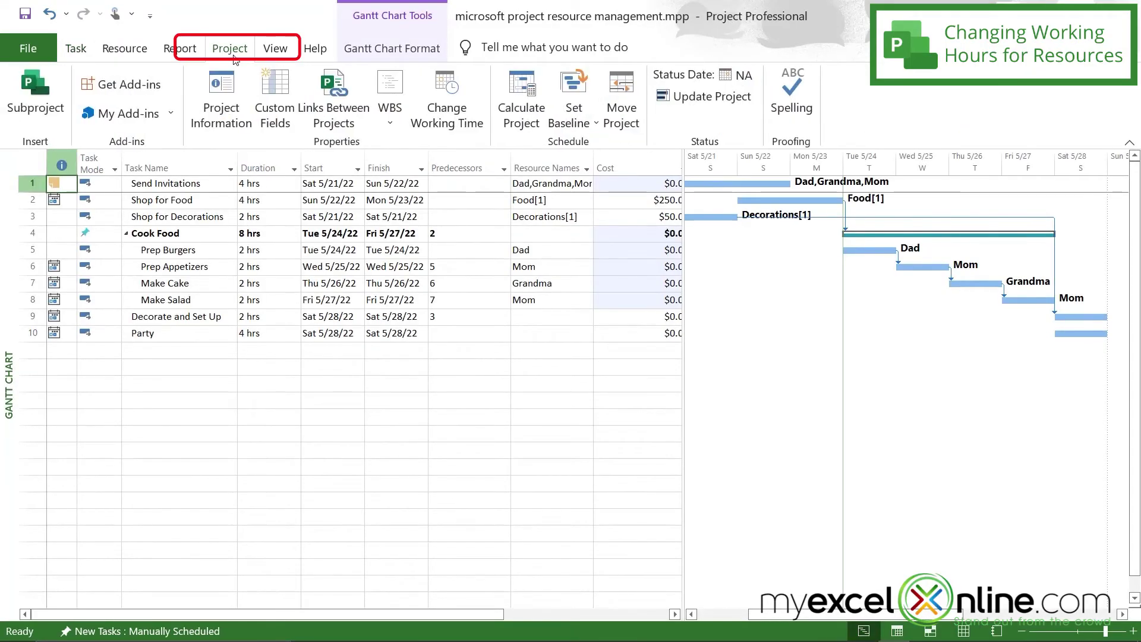
left_click(447, 94)
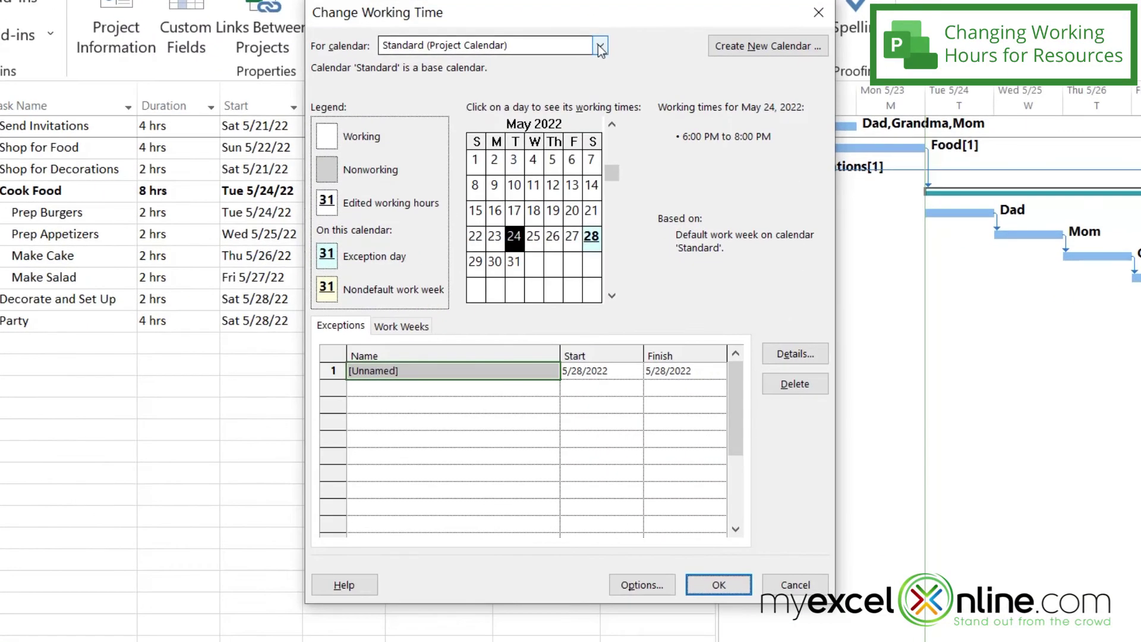
left_click(601, 45)
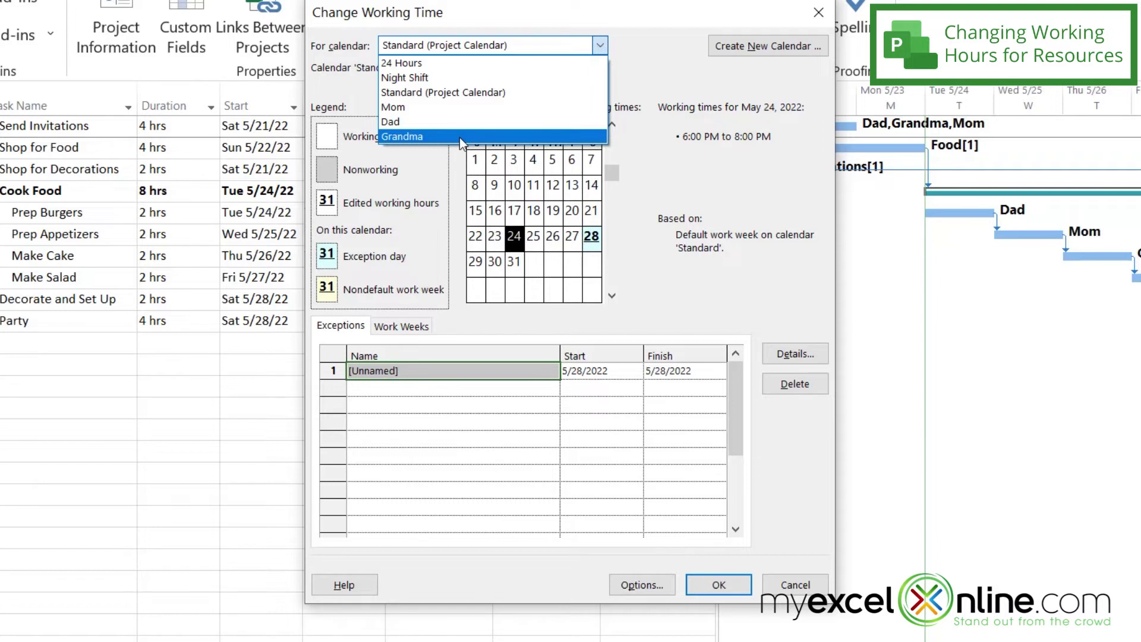
left_click(419, 109)
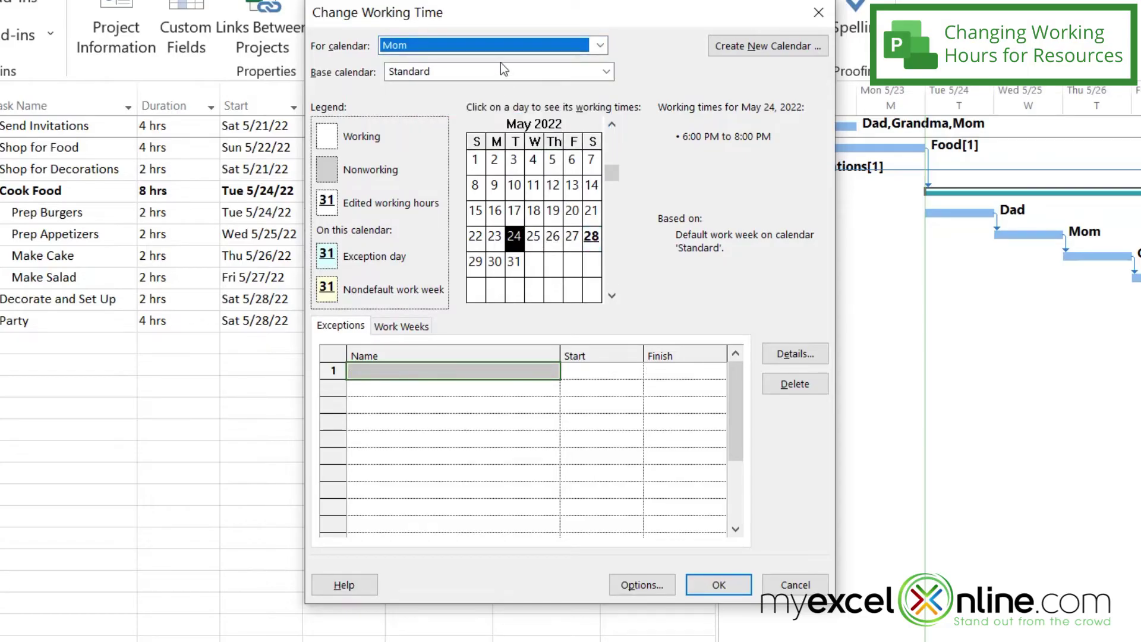
left_click_drag(505, 23, 503, 0)
left_click(535, 208)
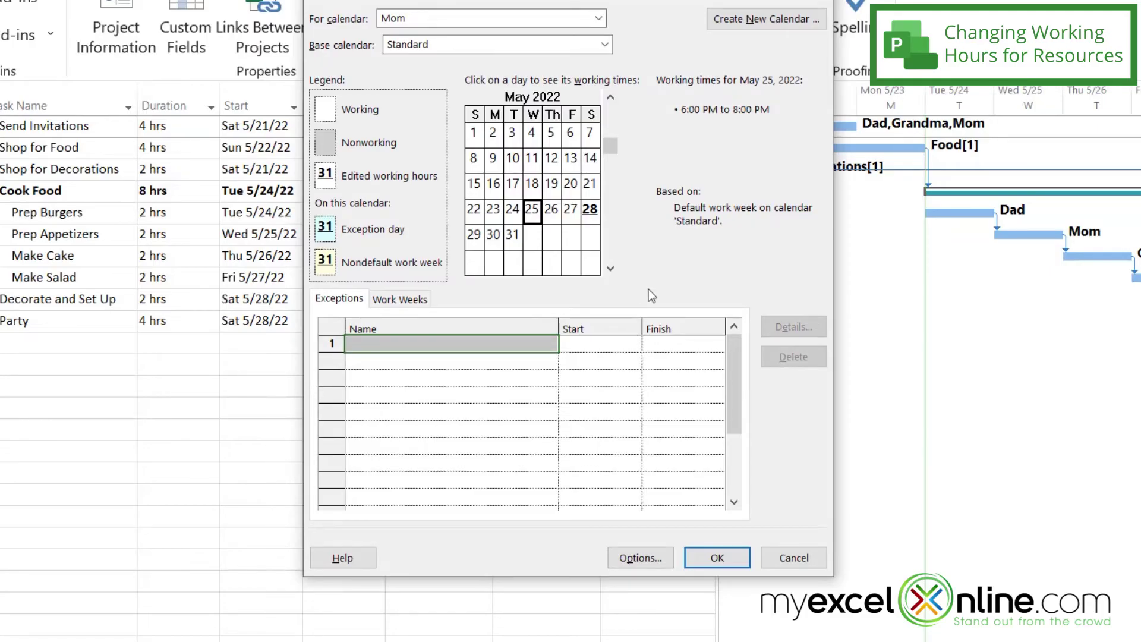
left_click(608, 345)
left_click(633, 345)
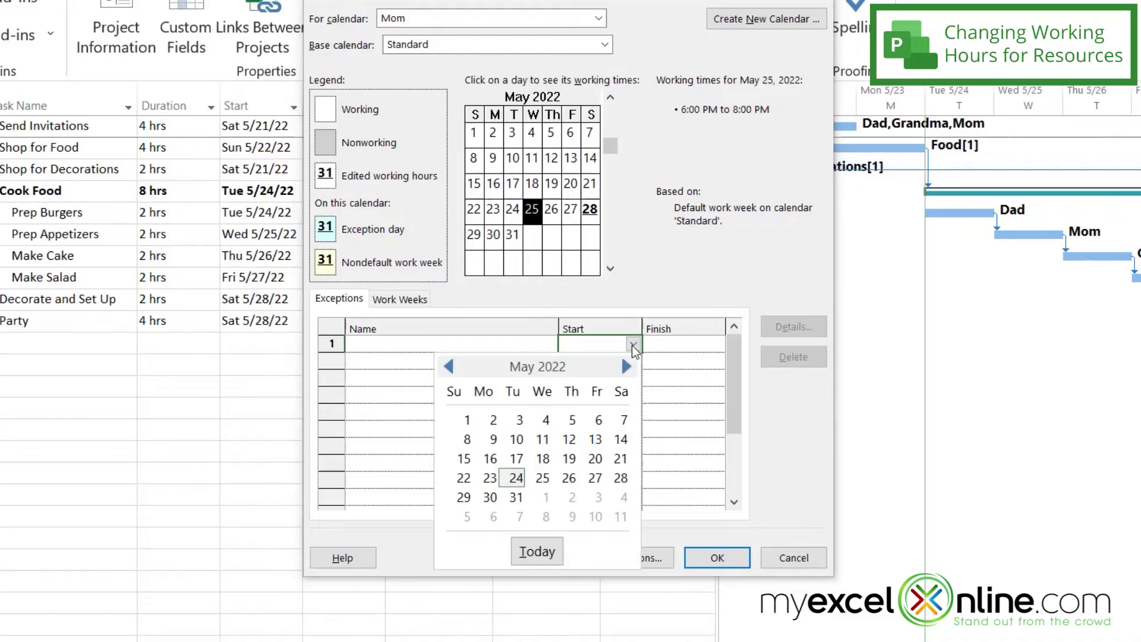
left_click(449, 343)
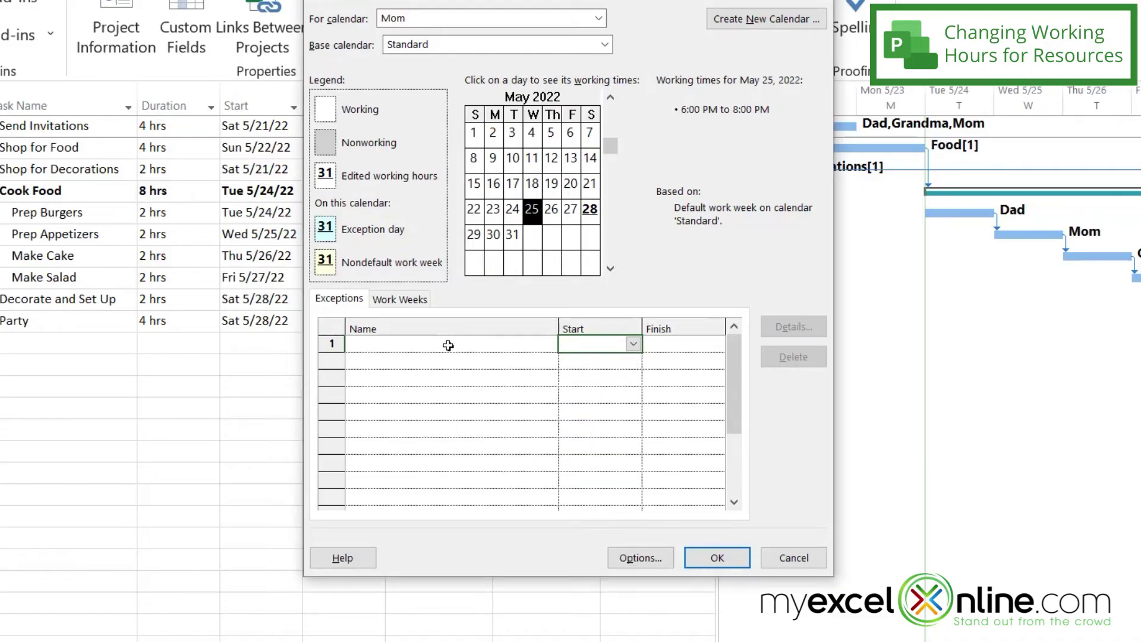
left_click(633, 344)
left_click(544, 480)
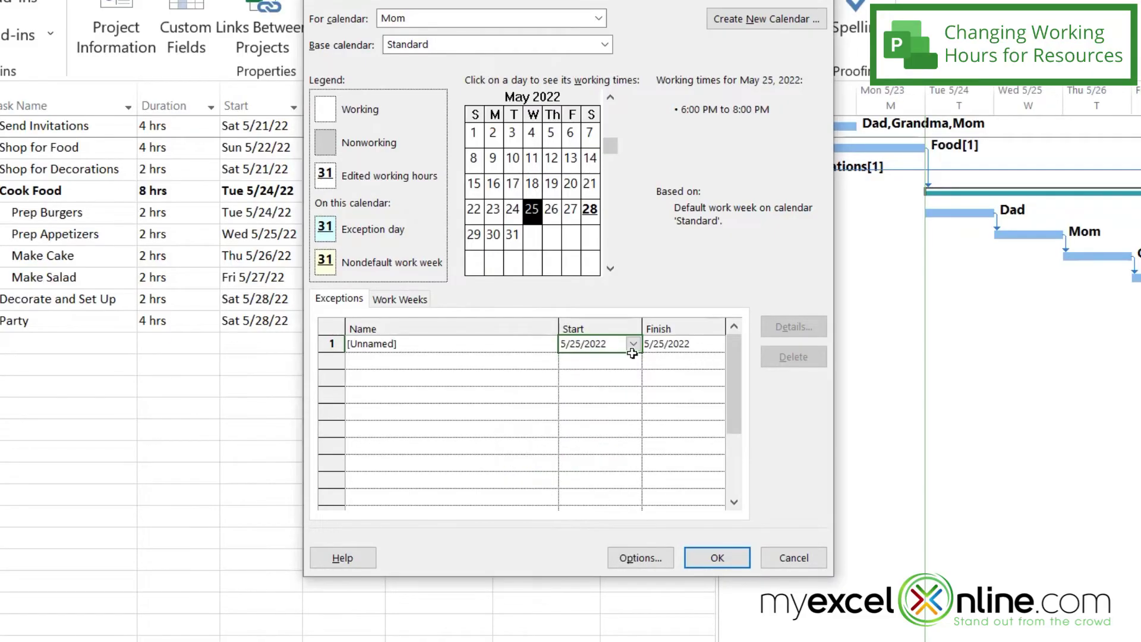
left_click(603, 363)
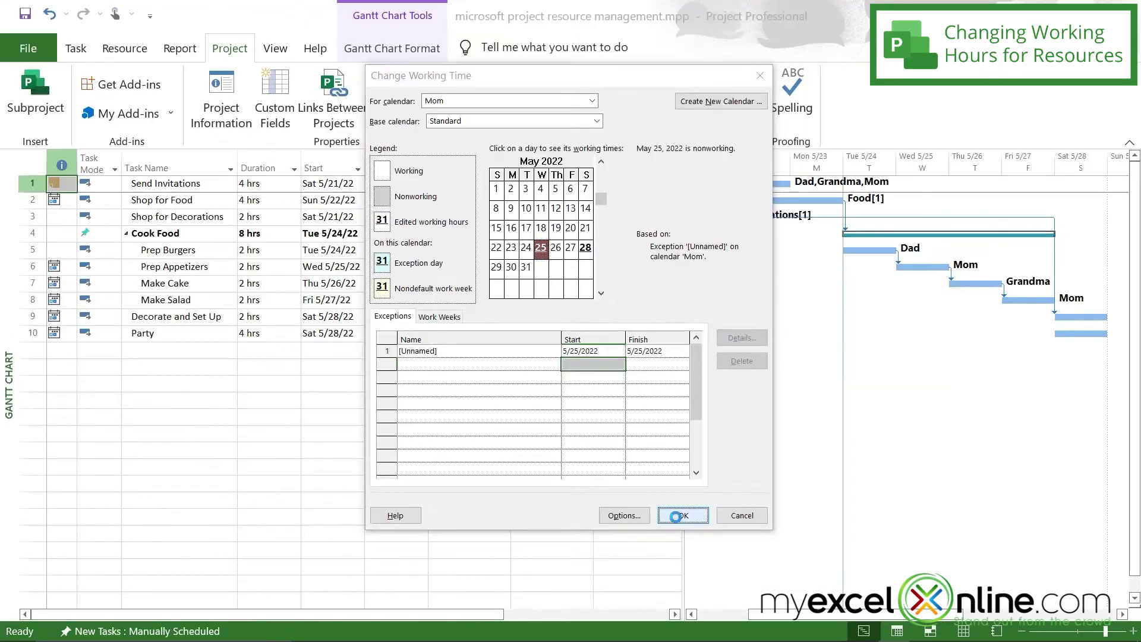
Confirm the Change Working Time dialog so Mom's May 25 day off reschedules her tasks.
left_click(681, 512)
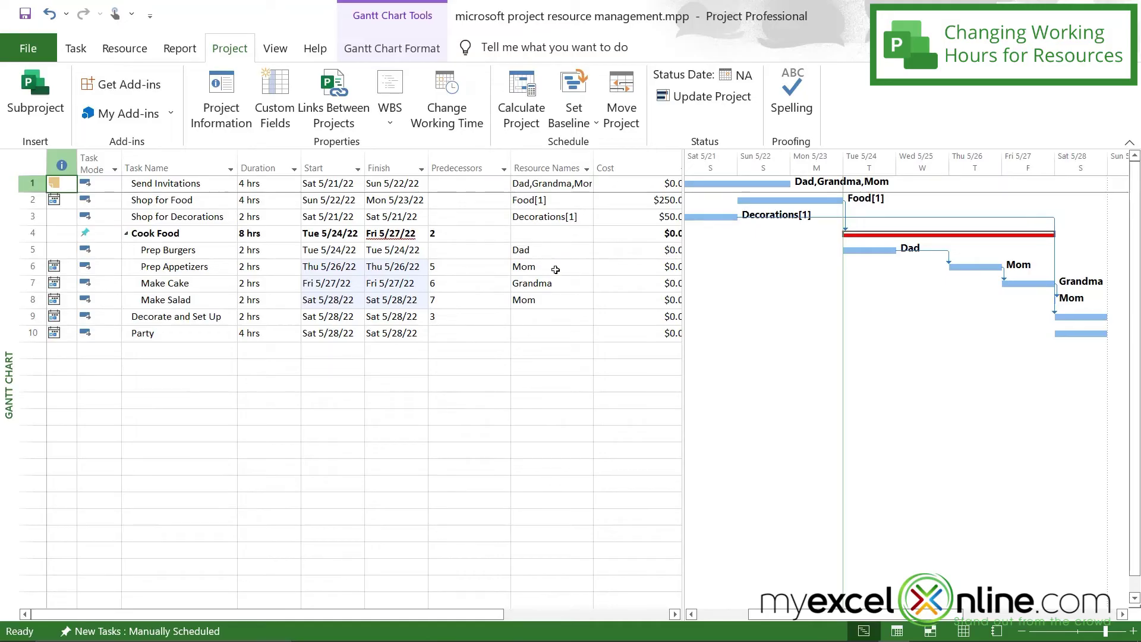
Swap cooks: Grandma takes Prep Appetizers and Mom takes Make Cake.
left_click(557, 268)
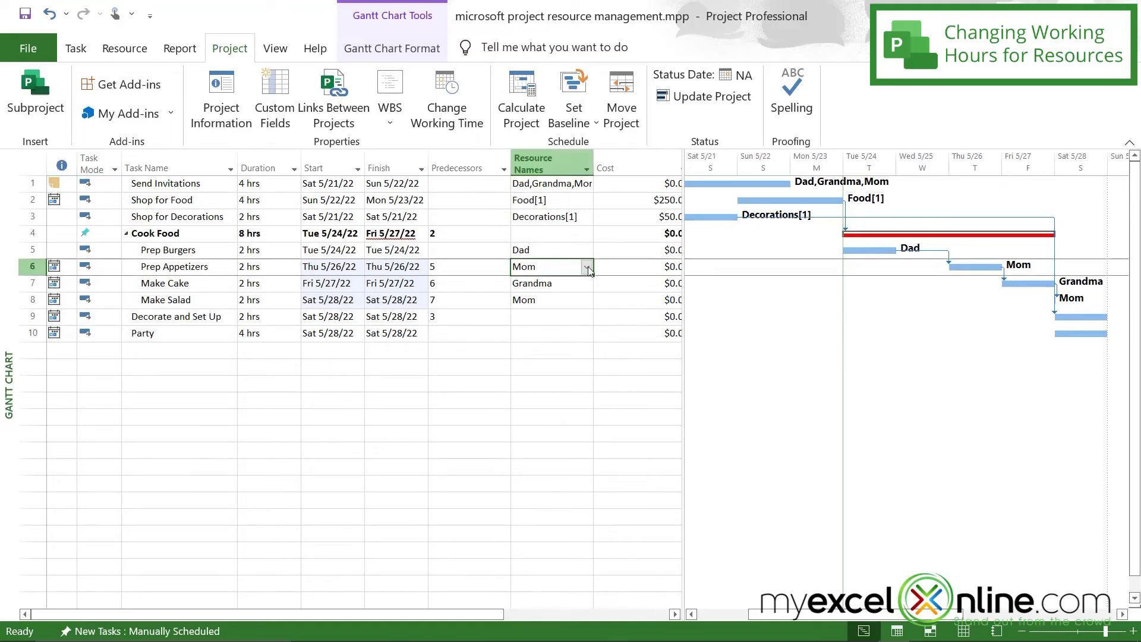
left_click(587, 267)
left_click(529, 331)
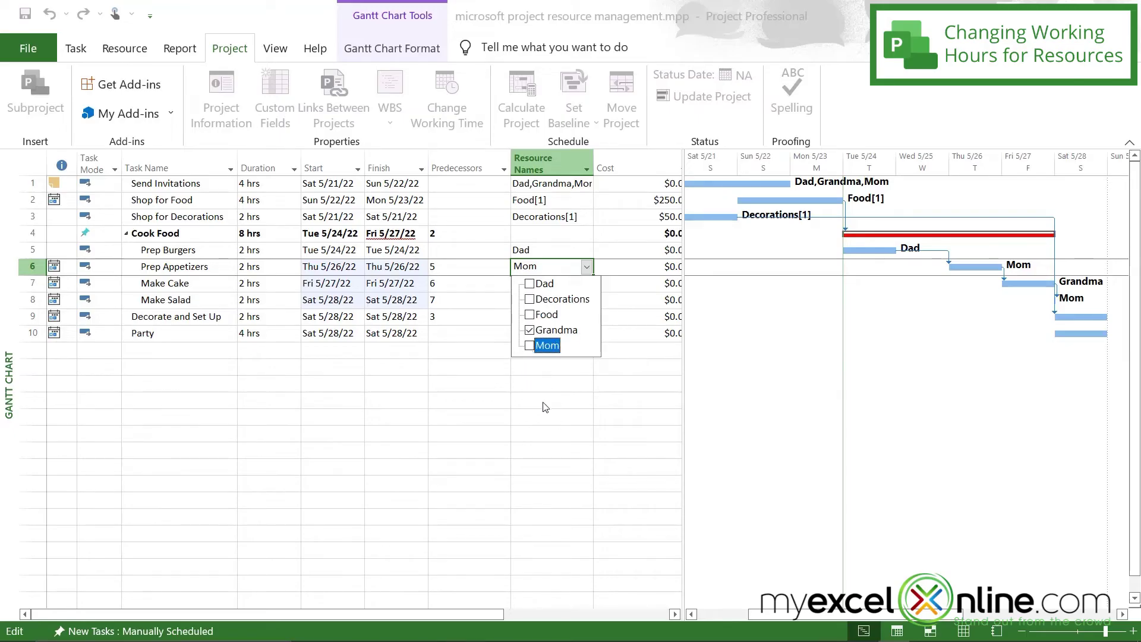
key("Return")
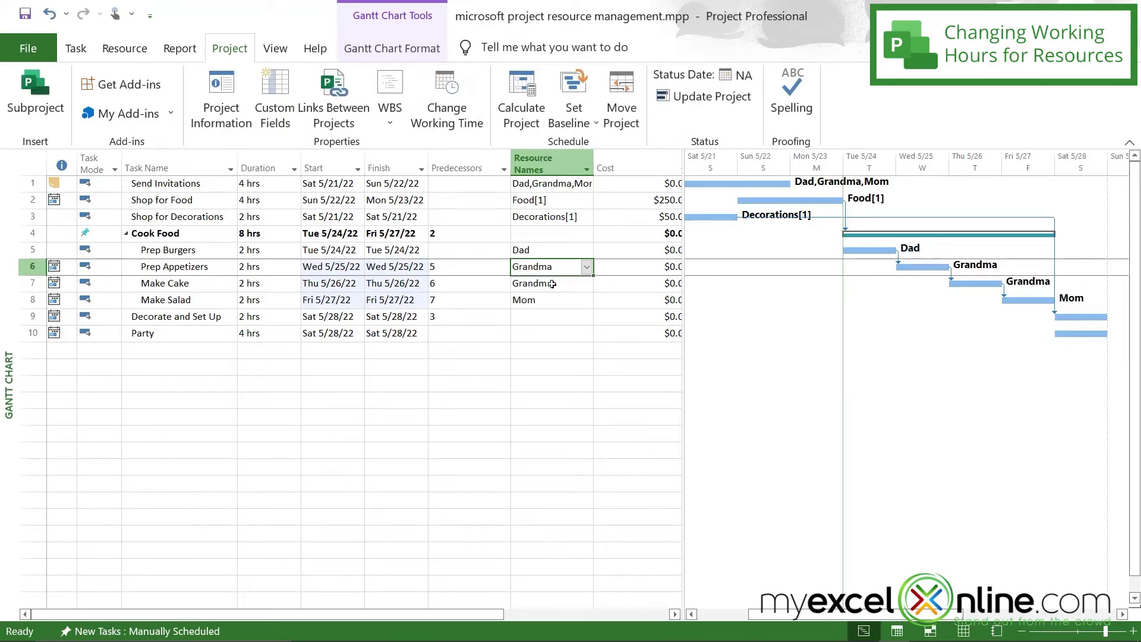
left_click(552, 284)
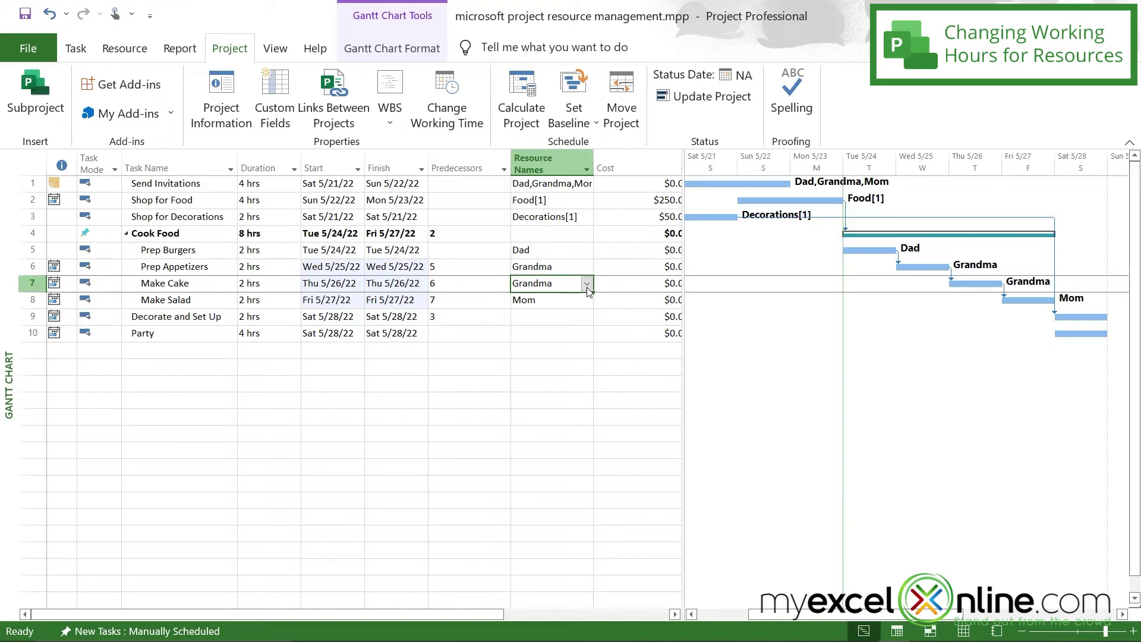
left_click(586, 285)
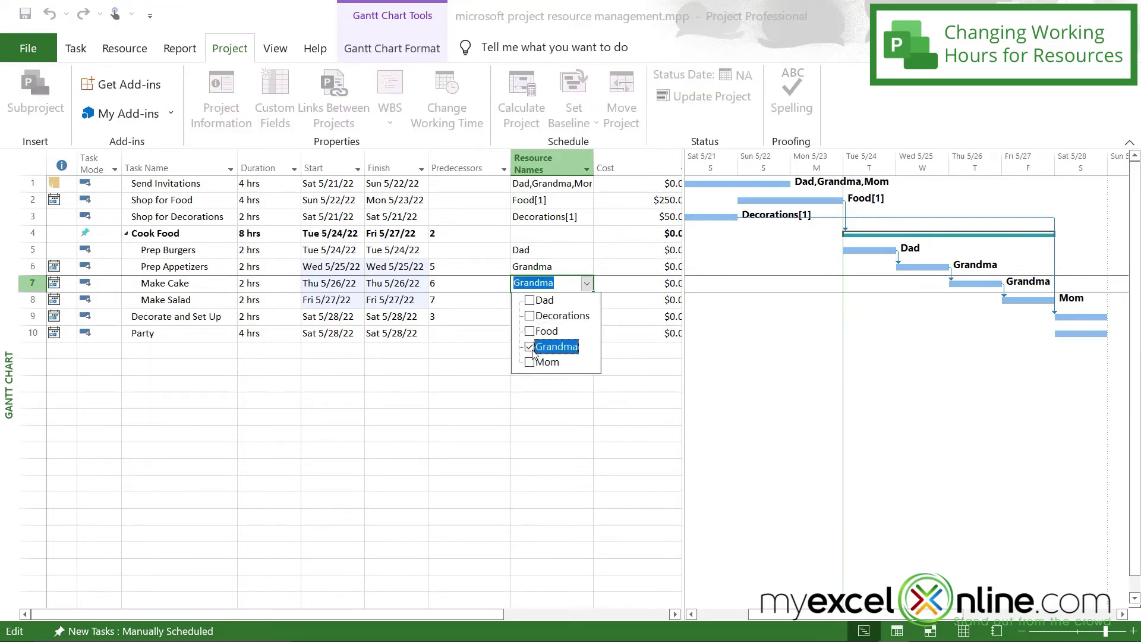
left_click(529, 362)
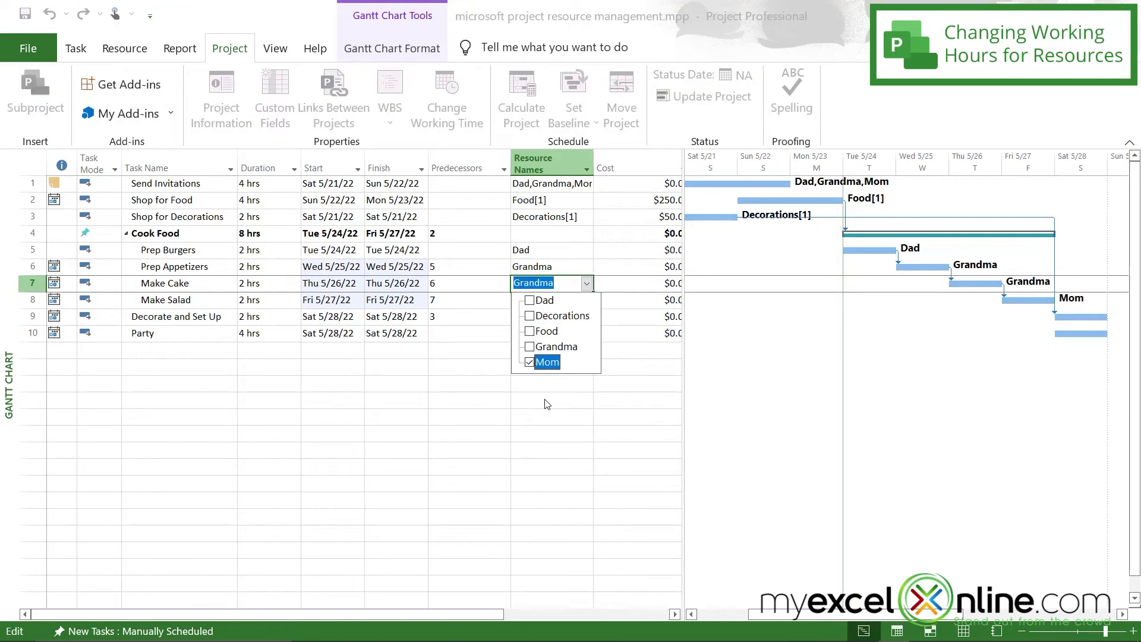
key("Return")
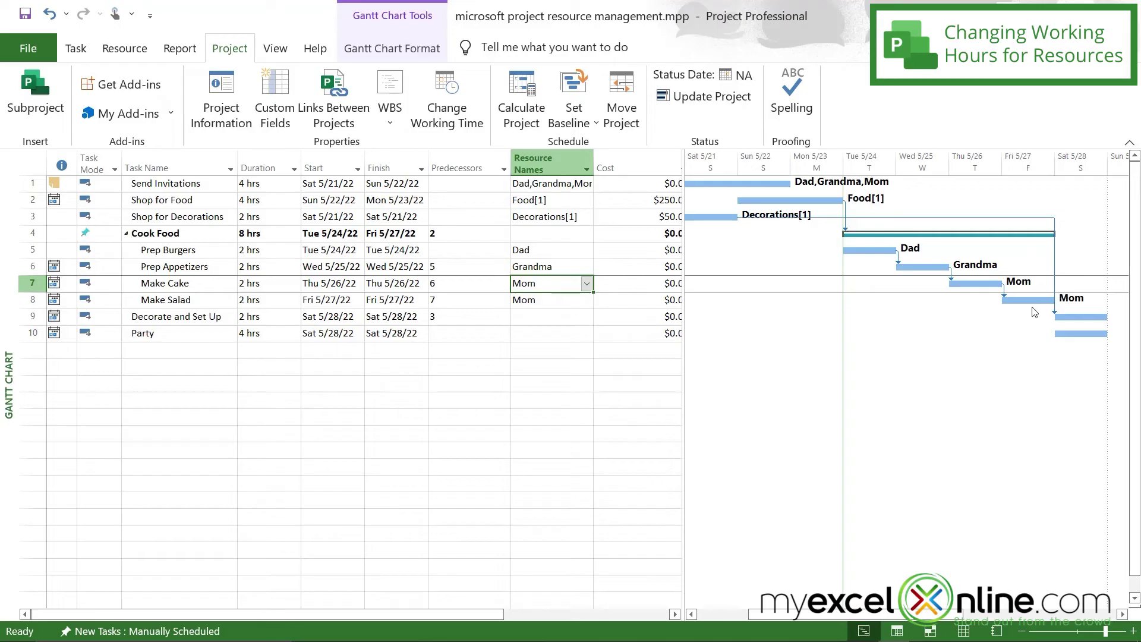
Review the Standard calendar's May 28 exception, a working day from 12:00 PM to 8:00 PM.
key("Down")
key("Down")
key("Down")
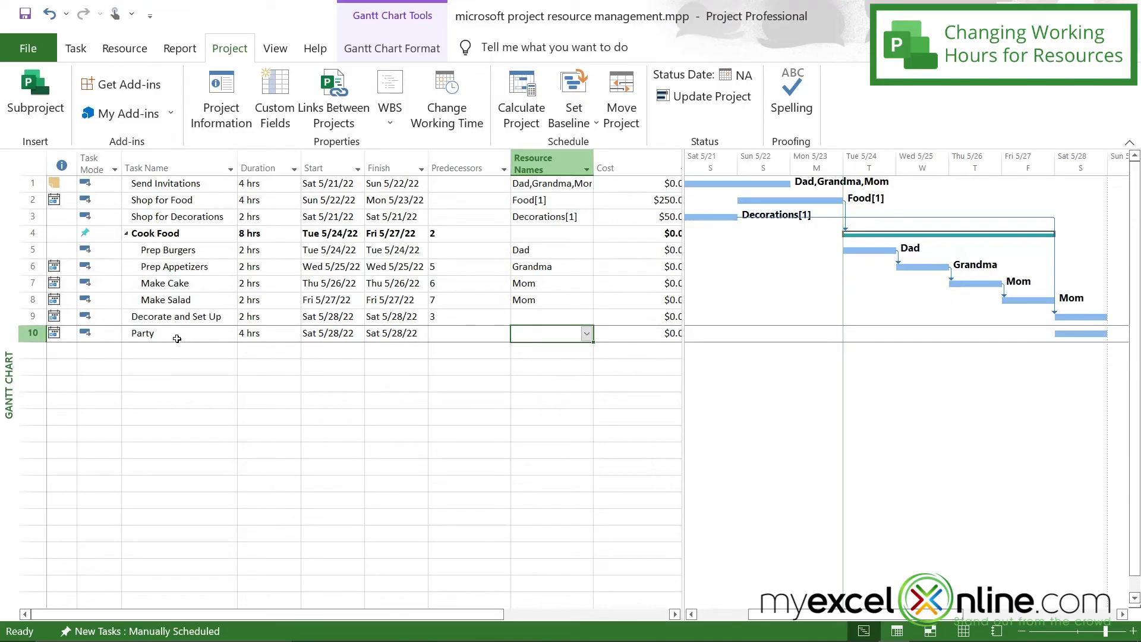
left_click(447, 101)
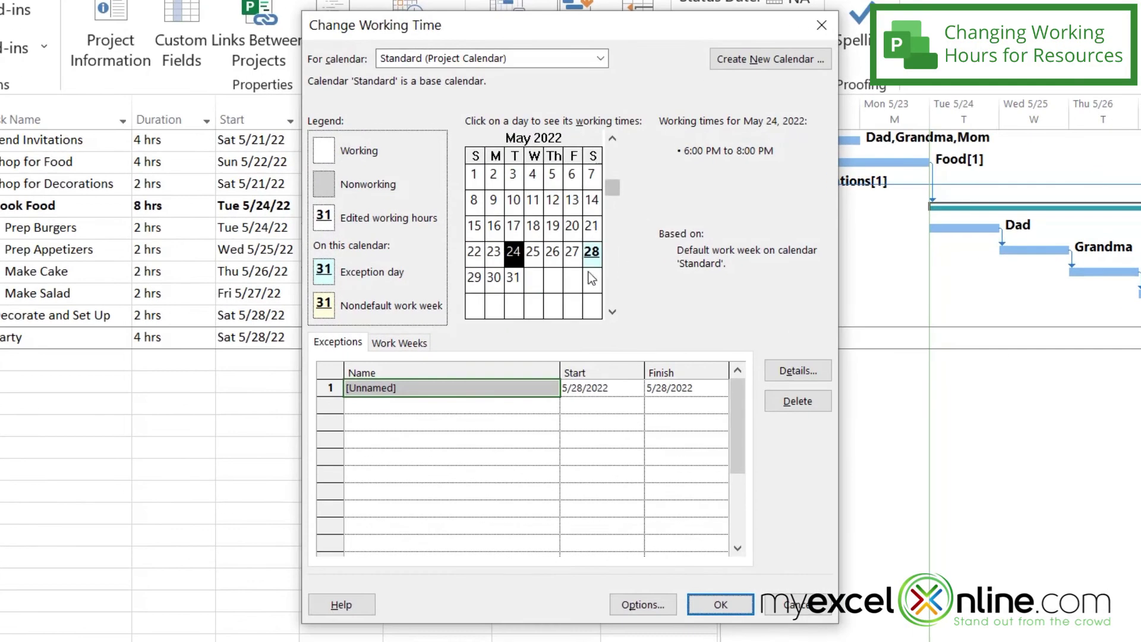
left_click(593, 254)
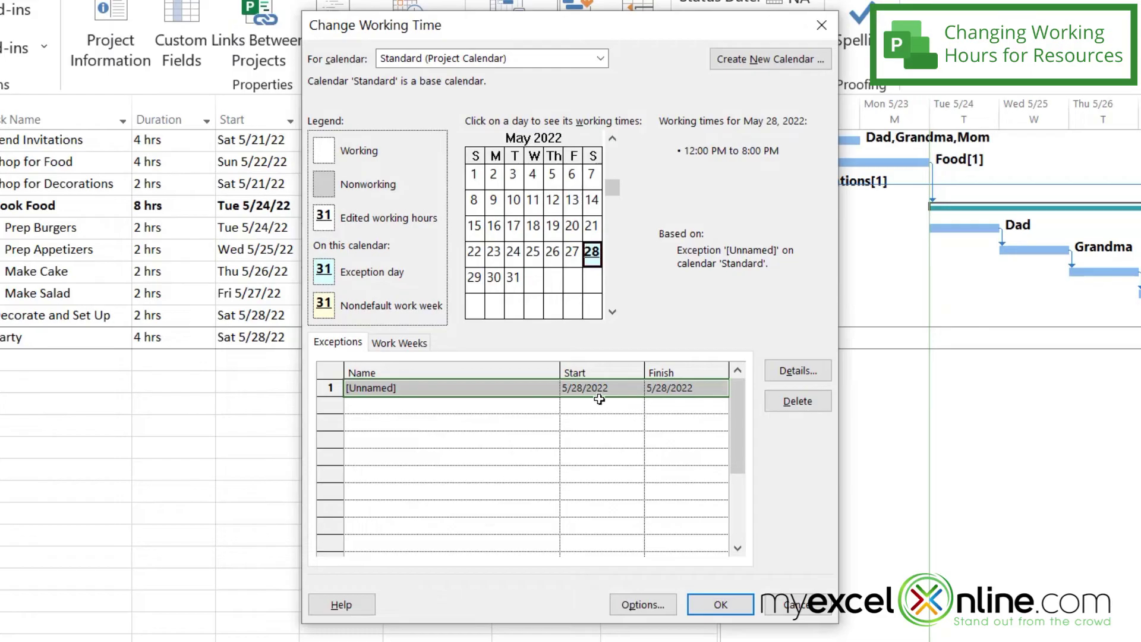
left_click(798, 371)
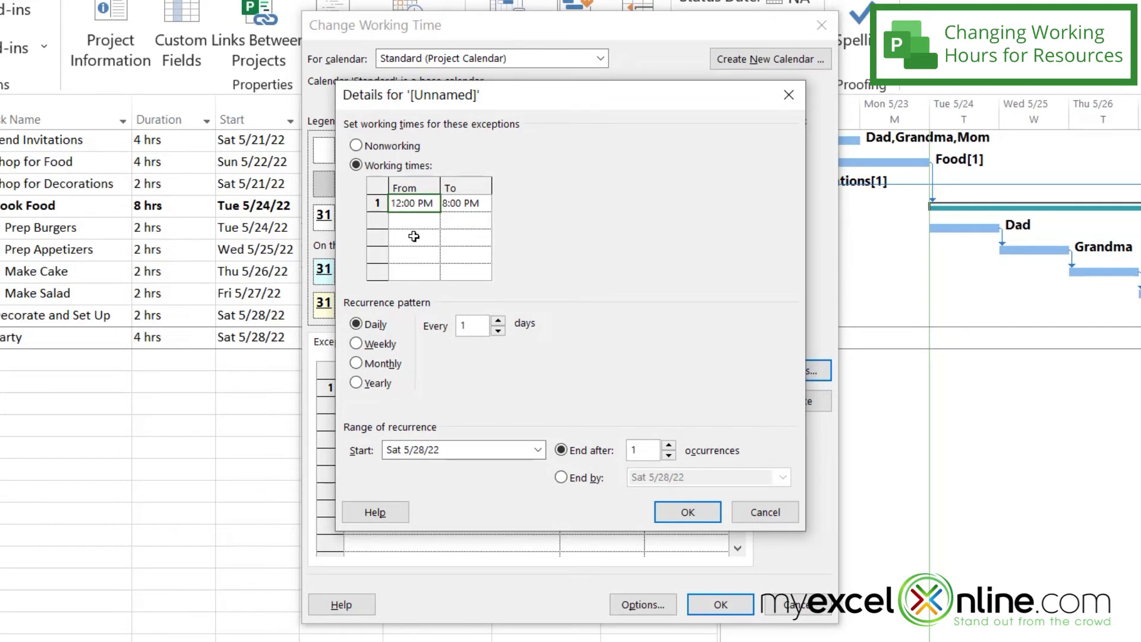
left_click(671, 520)
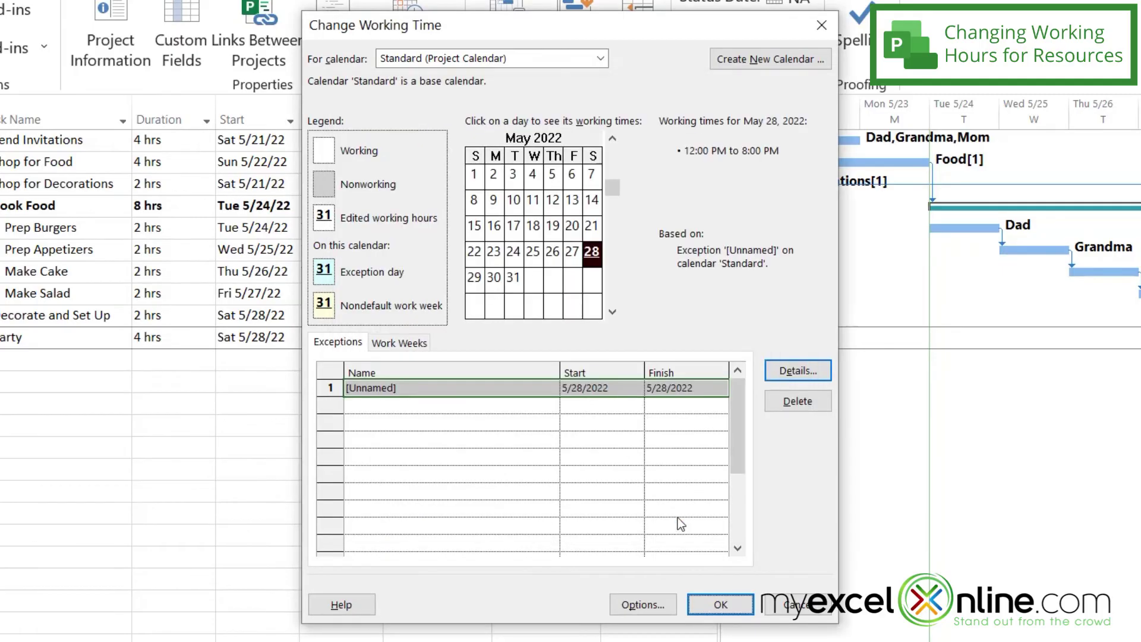